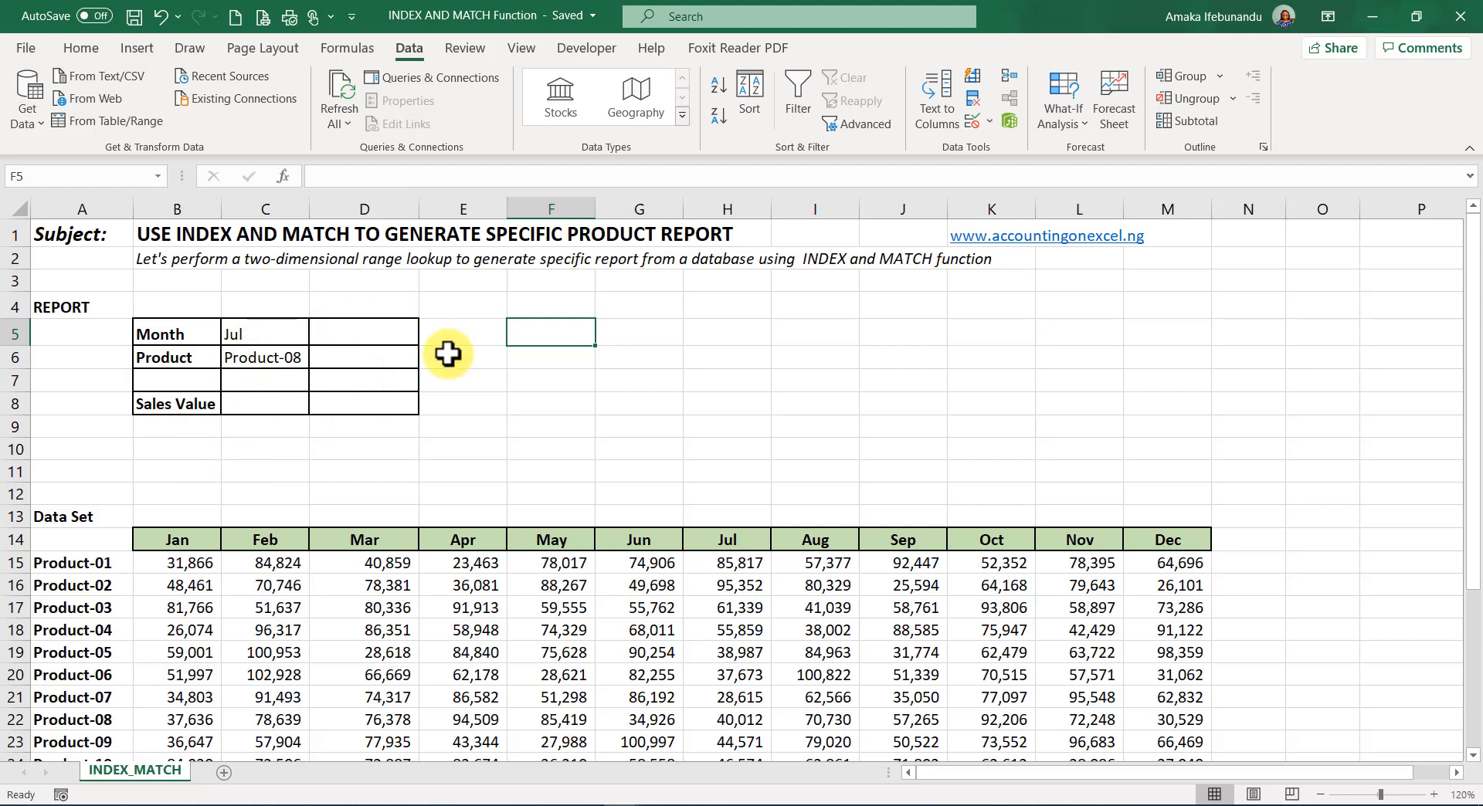
# Look over the report area and the full data set of monthly sales for Product-01 to Product-20.
pyautogui.scroll(-4, 210, 564)
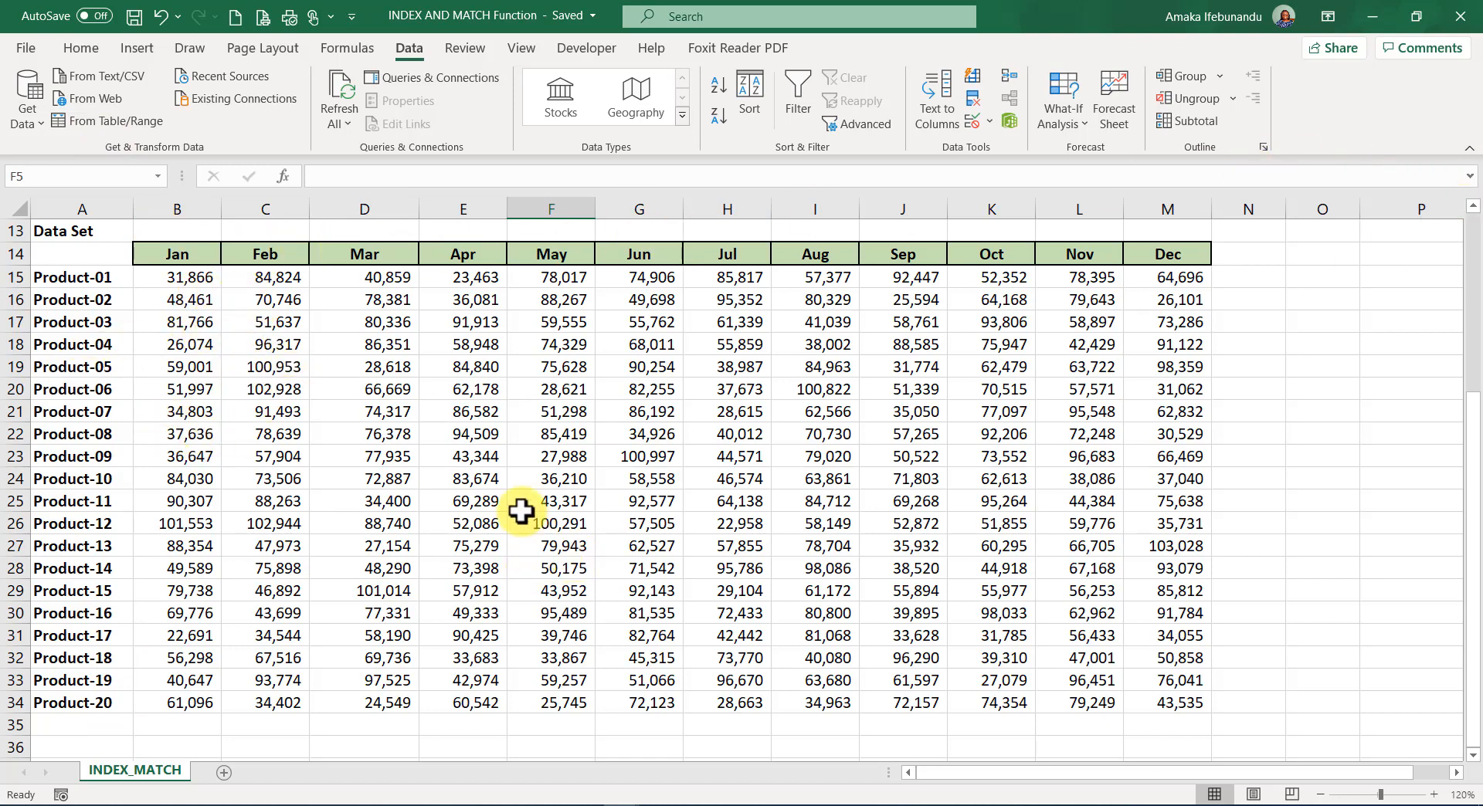
pyautogui.scroll(4, 762, 379)
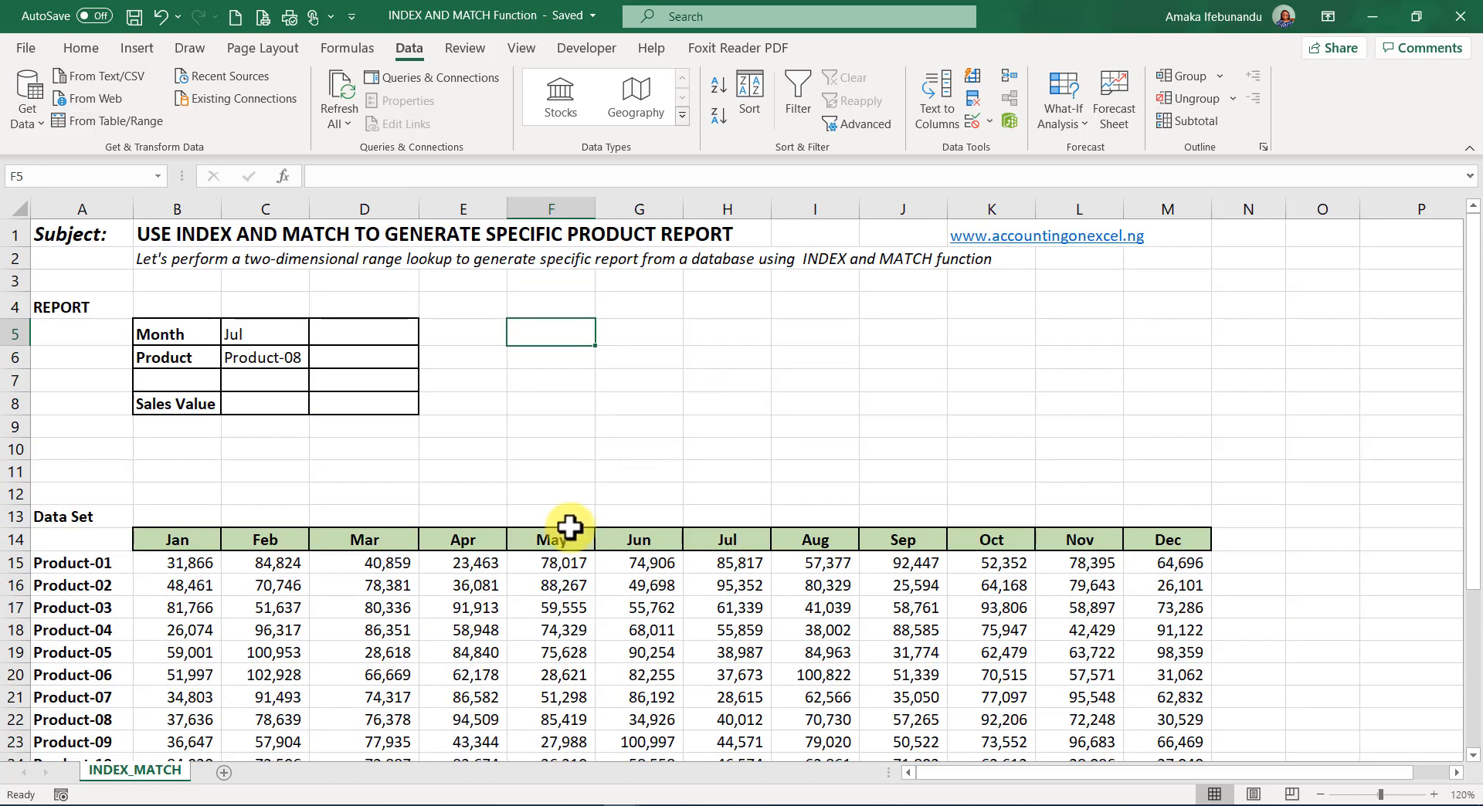
pyautogui.scroll(-1, 540, 560)
pyautogui.scroll(-4, 541, 560)
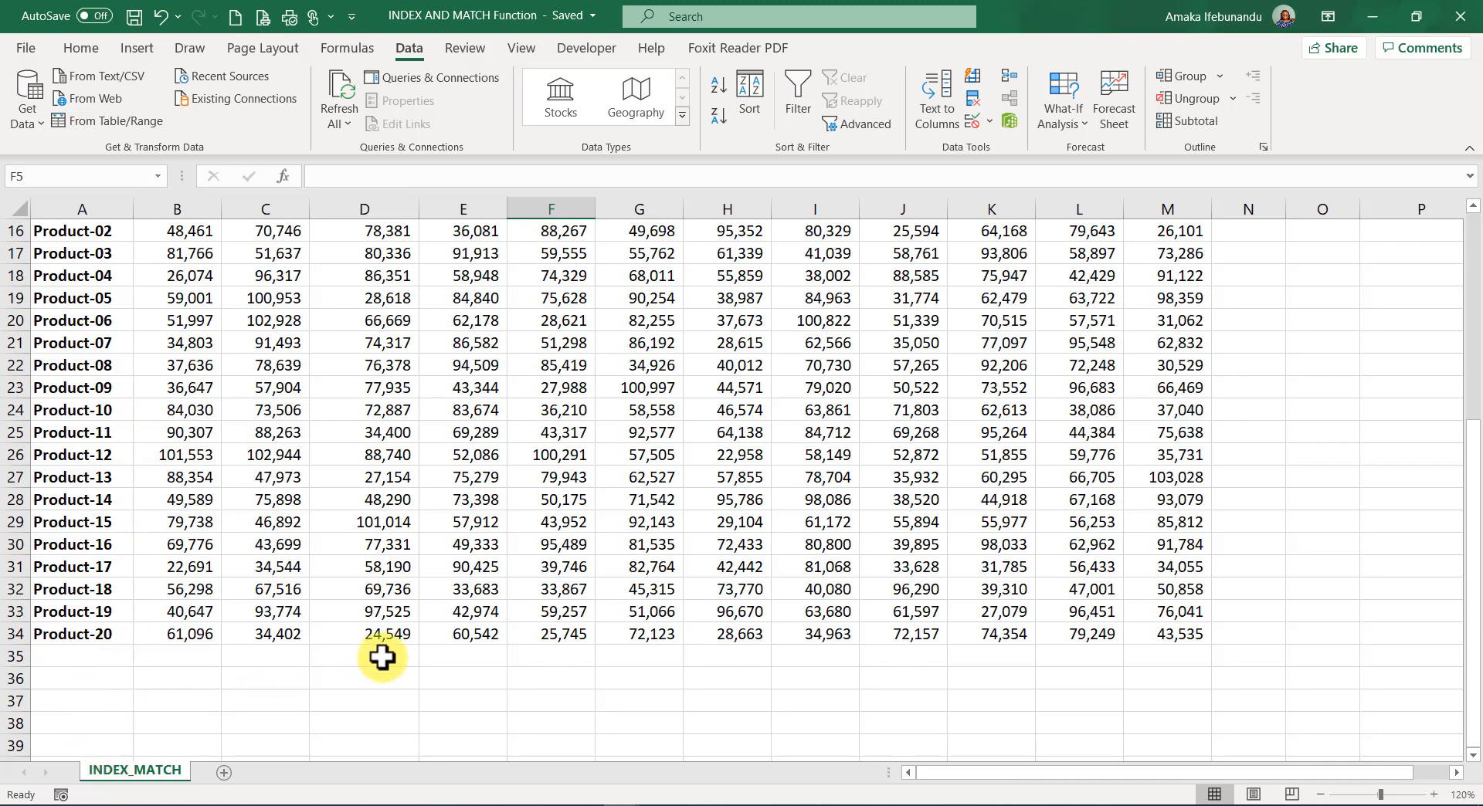
pyautogui.scroll(-5, 605, 638)
pyautogui.scroll(-1, 610, 641)
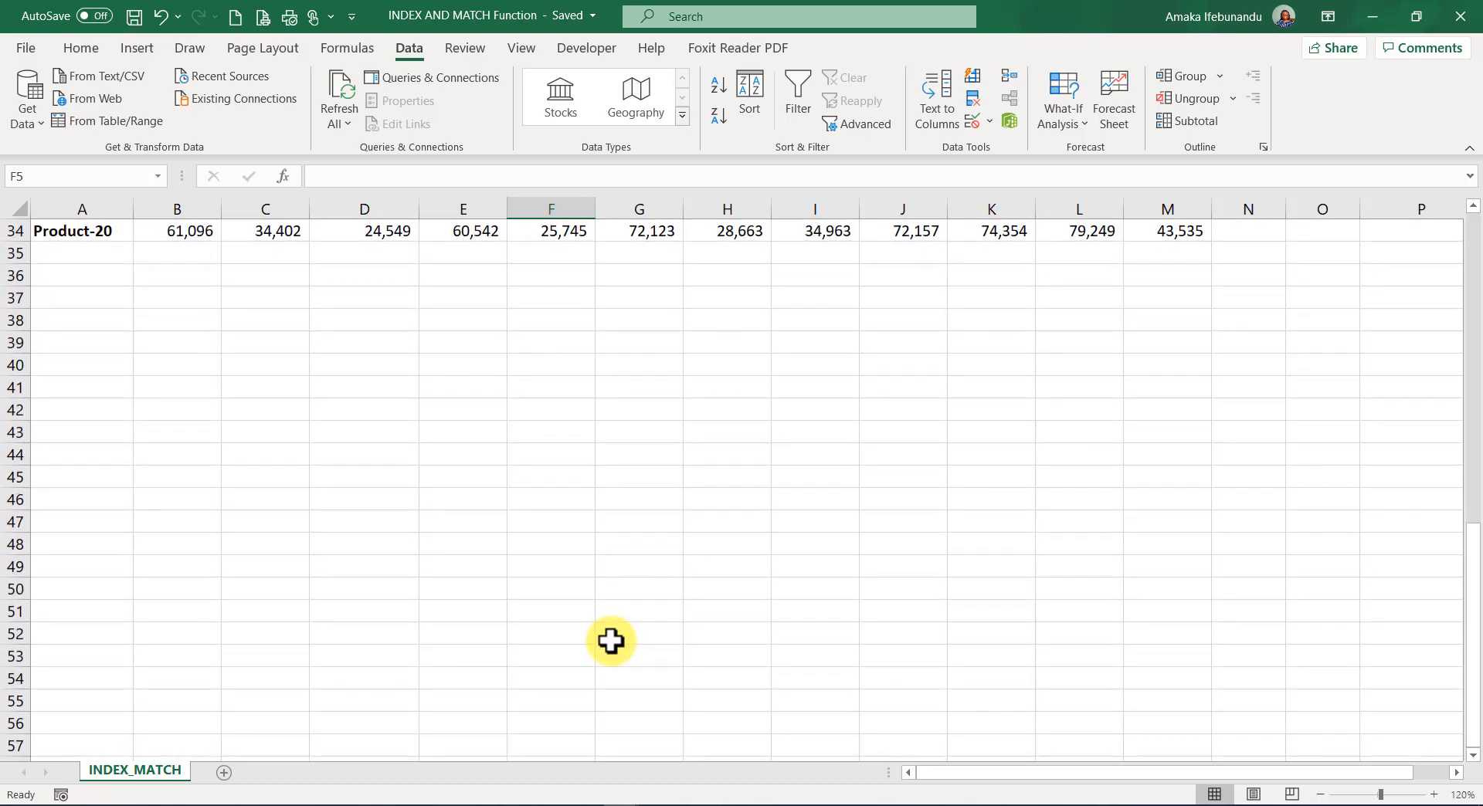
pyautogui.scroll(11, 612, 643)
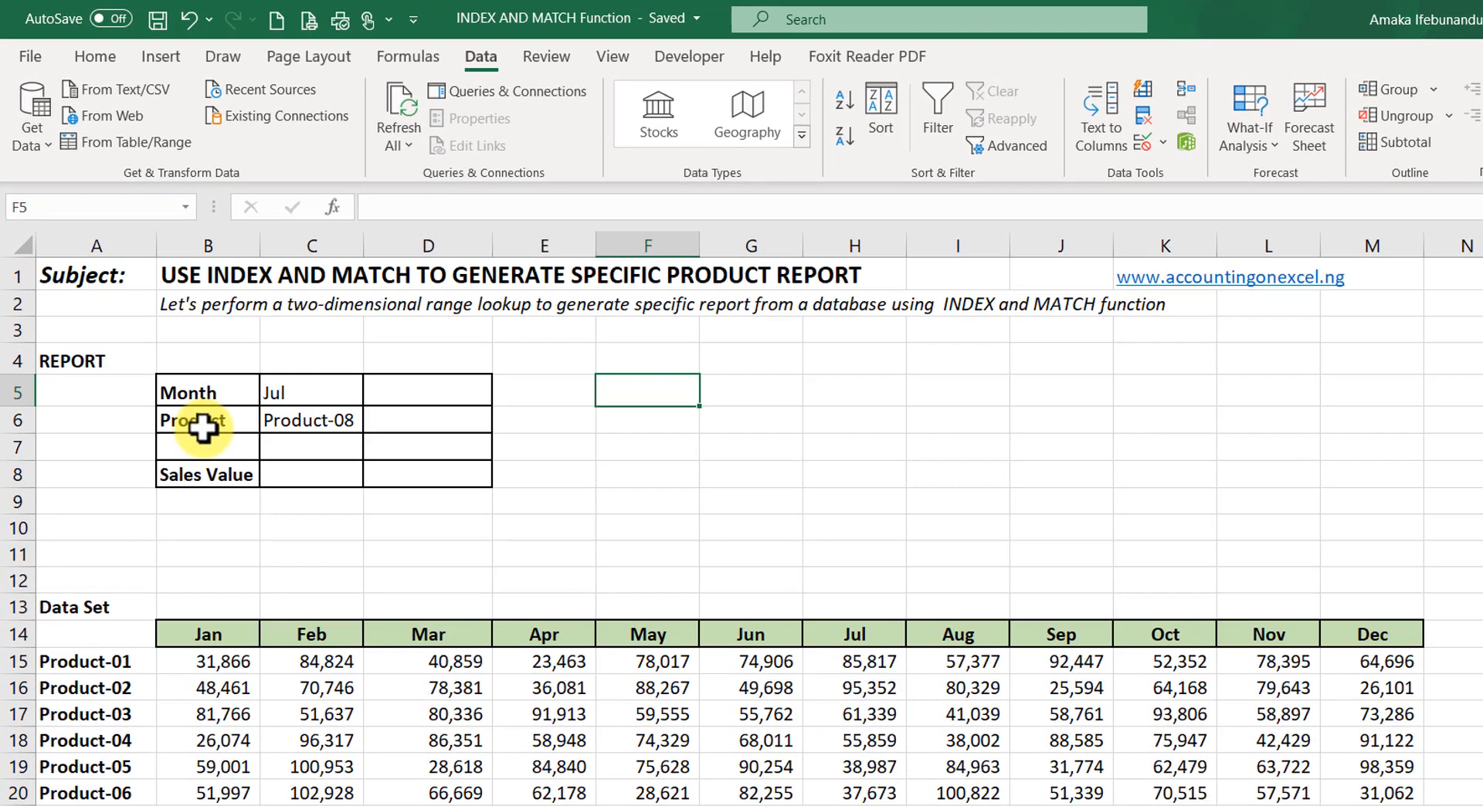
# Set the report month in cell C5 to Oct from its list of months.
pyautogui.click(315, 390)
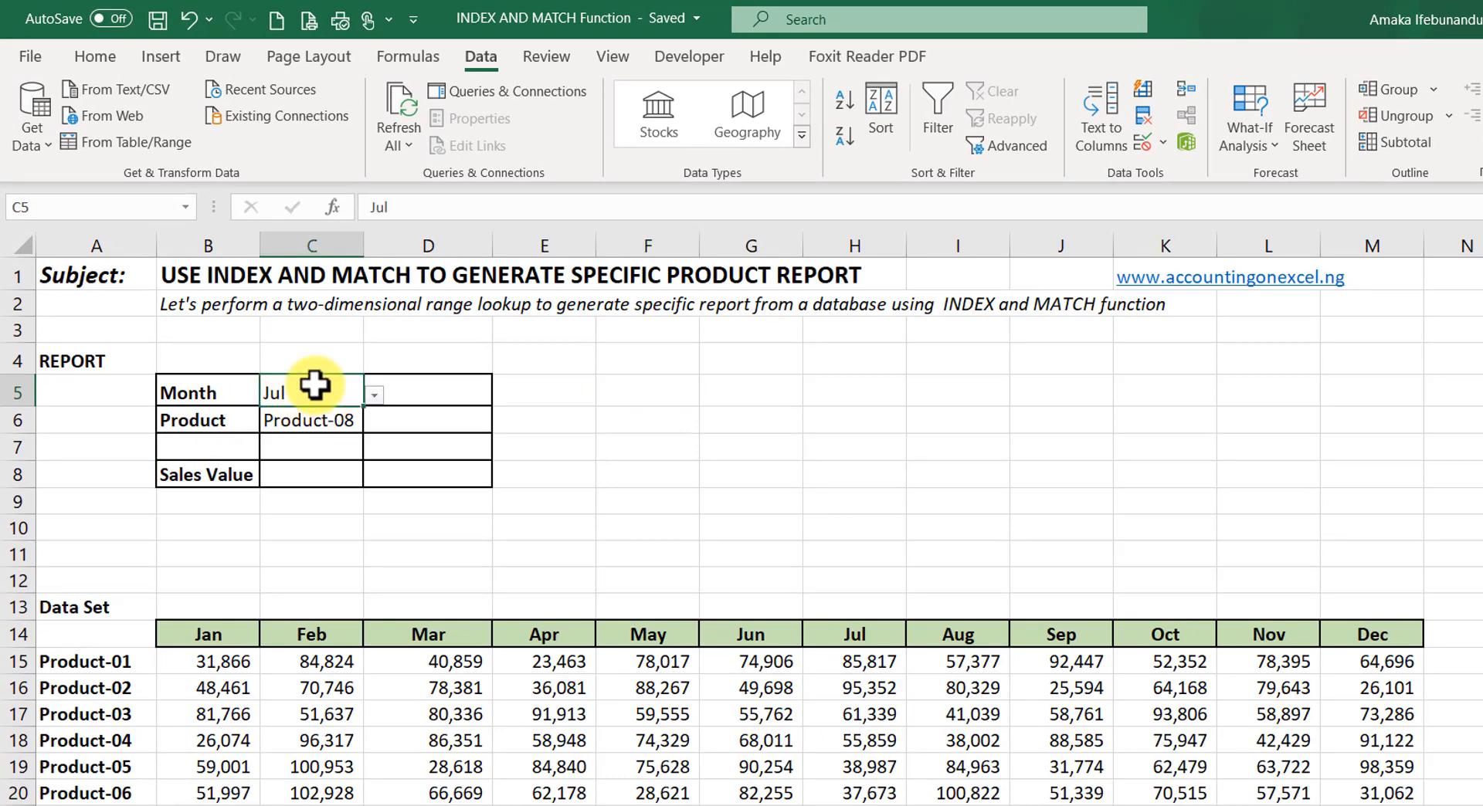
pyautogui.click(375, 396)
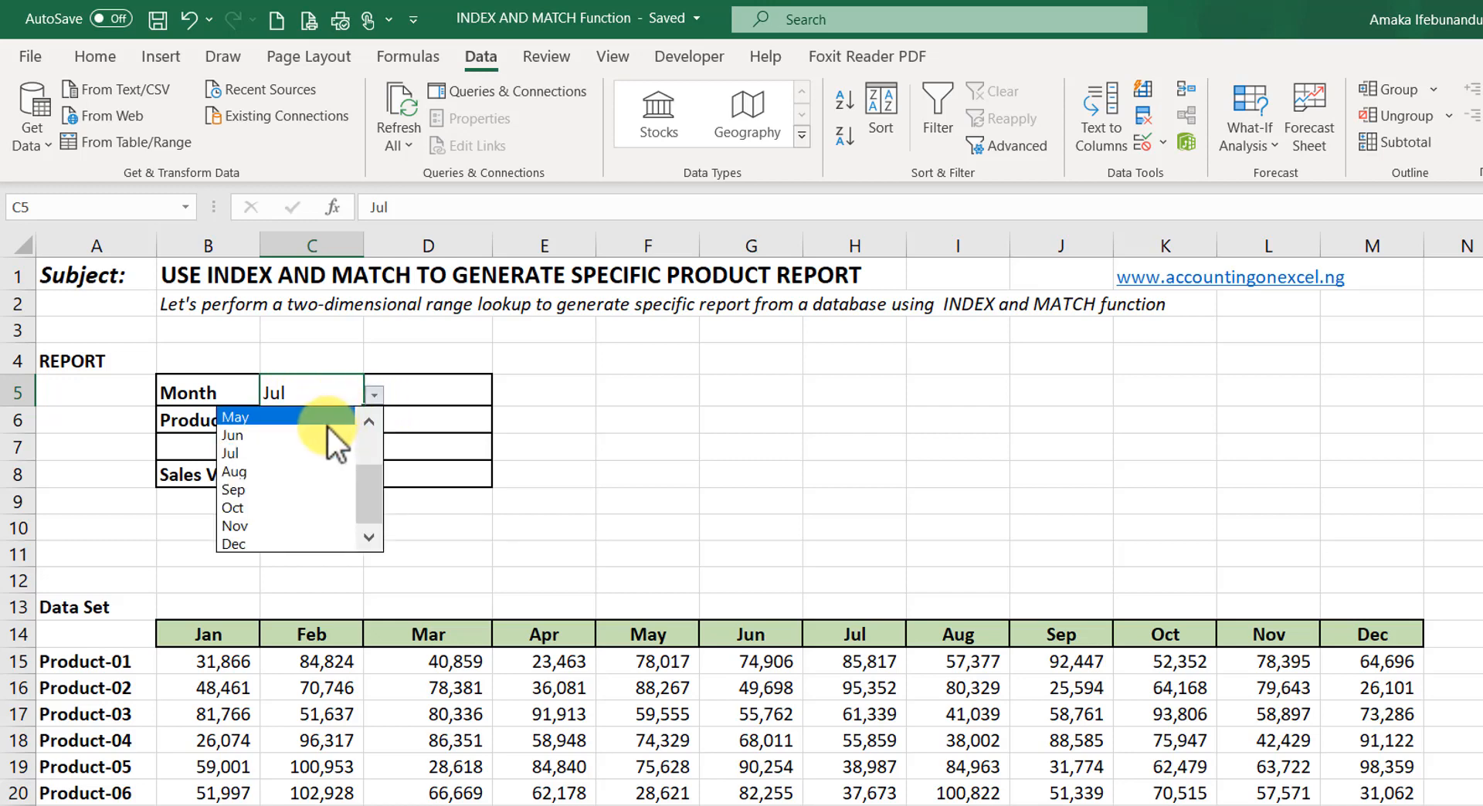
pyautogui.moveTo(382, 498); pyautogui.dragTo(360, 564)
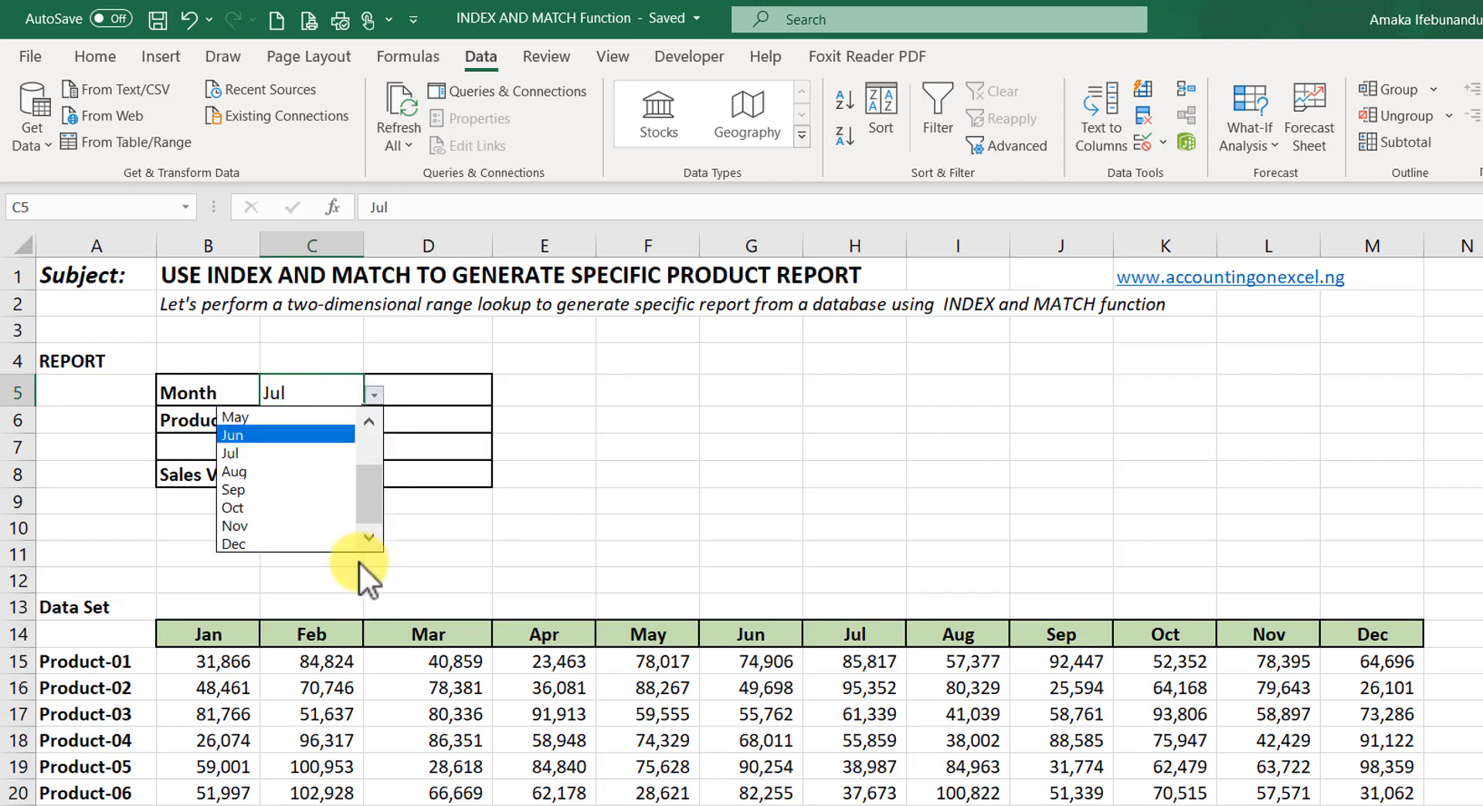
pyautogui.click(295, 507)
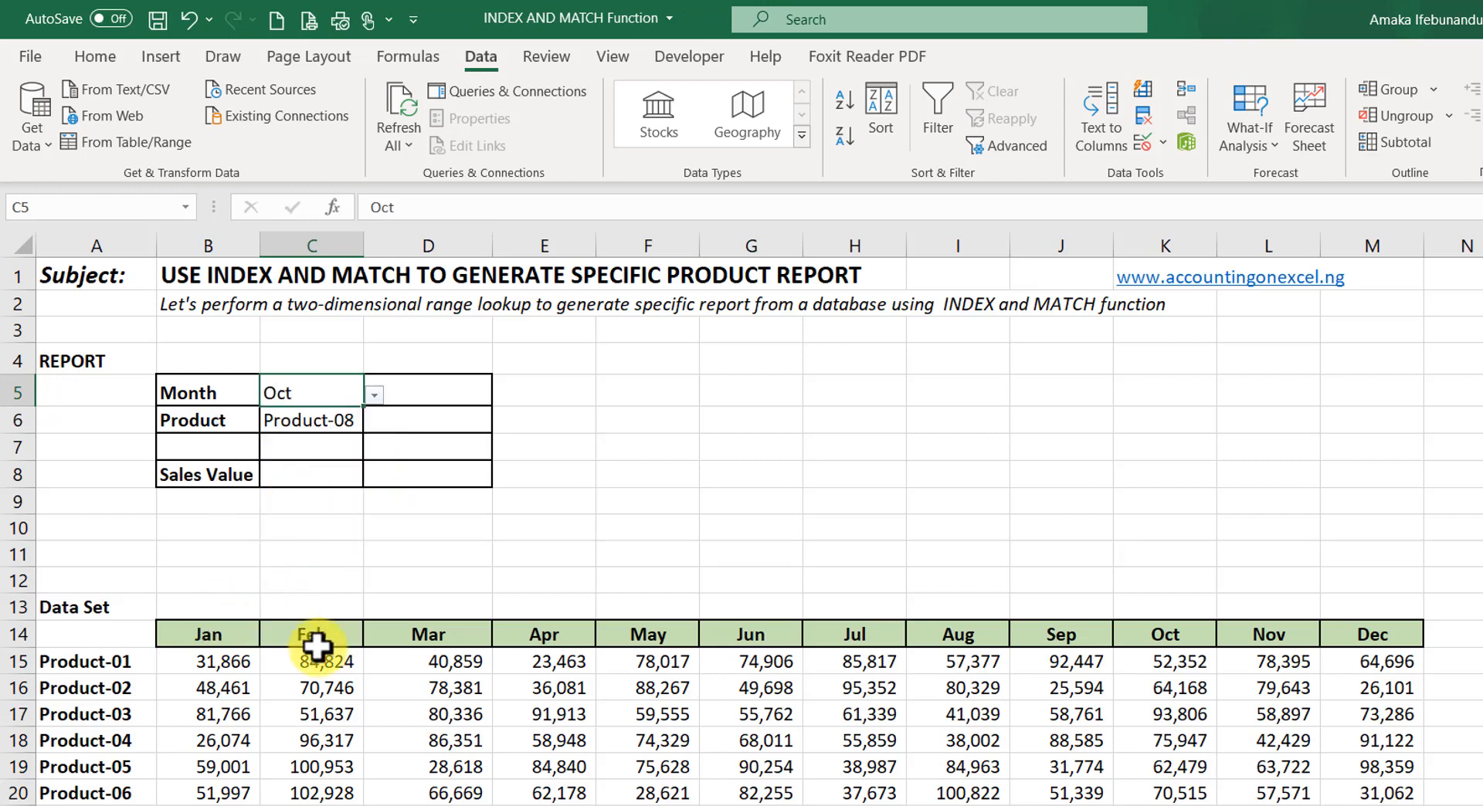
# Examine the product choices available in cell C6 and the data validation options for the month cell C5.
pyautogui.click(313, 420)
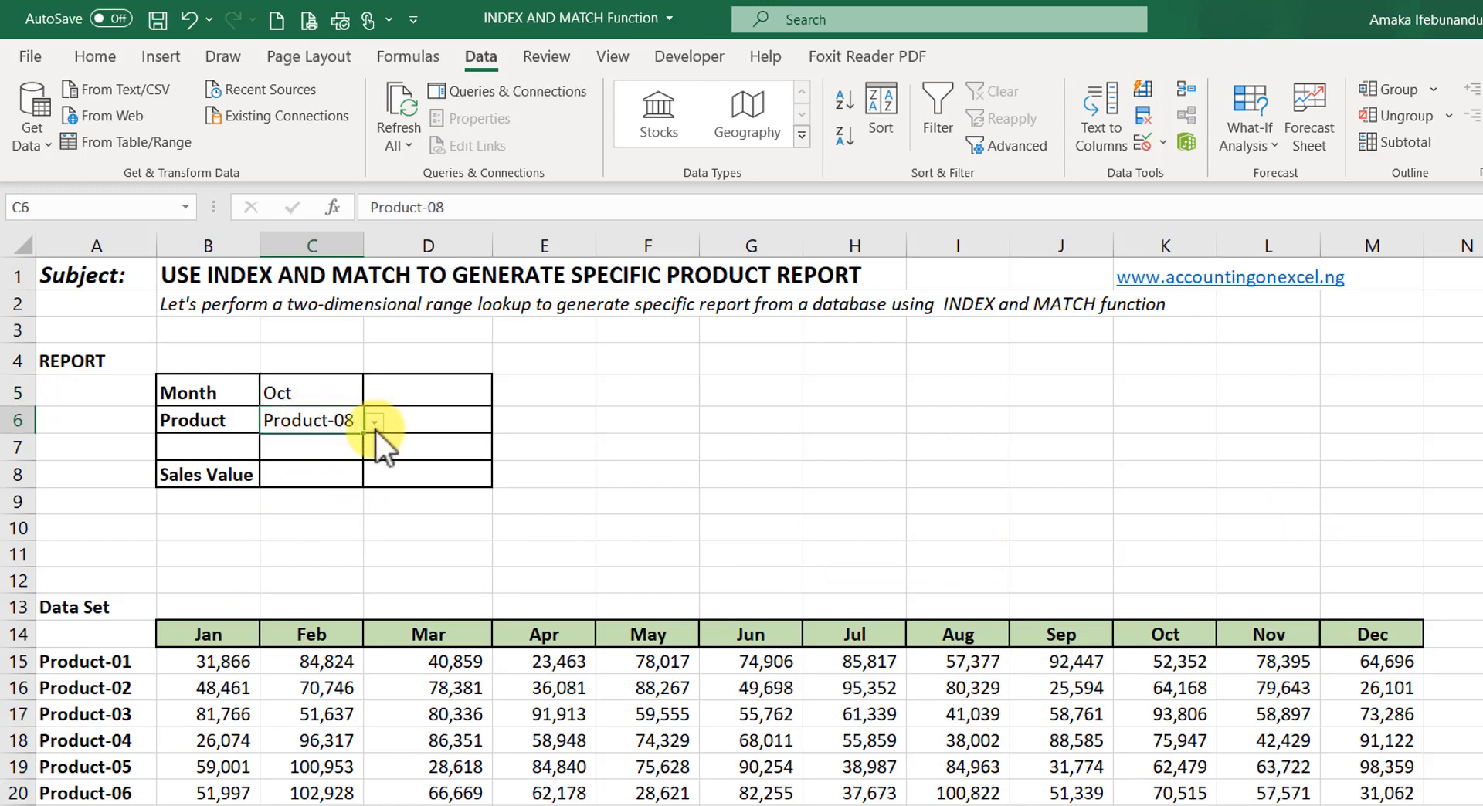
pyautogui.click(375, 425)
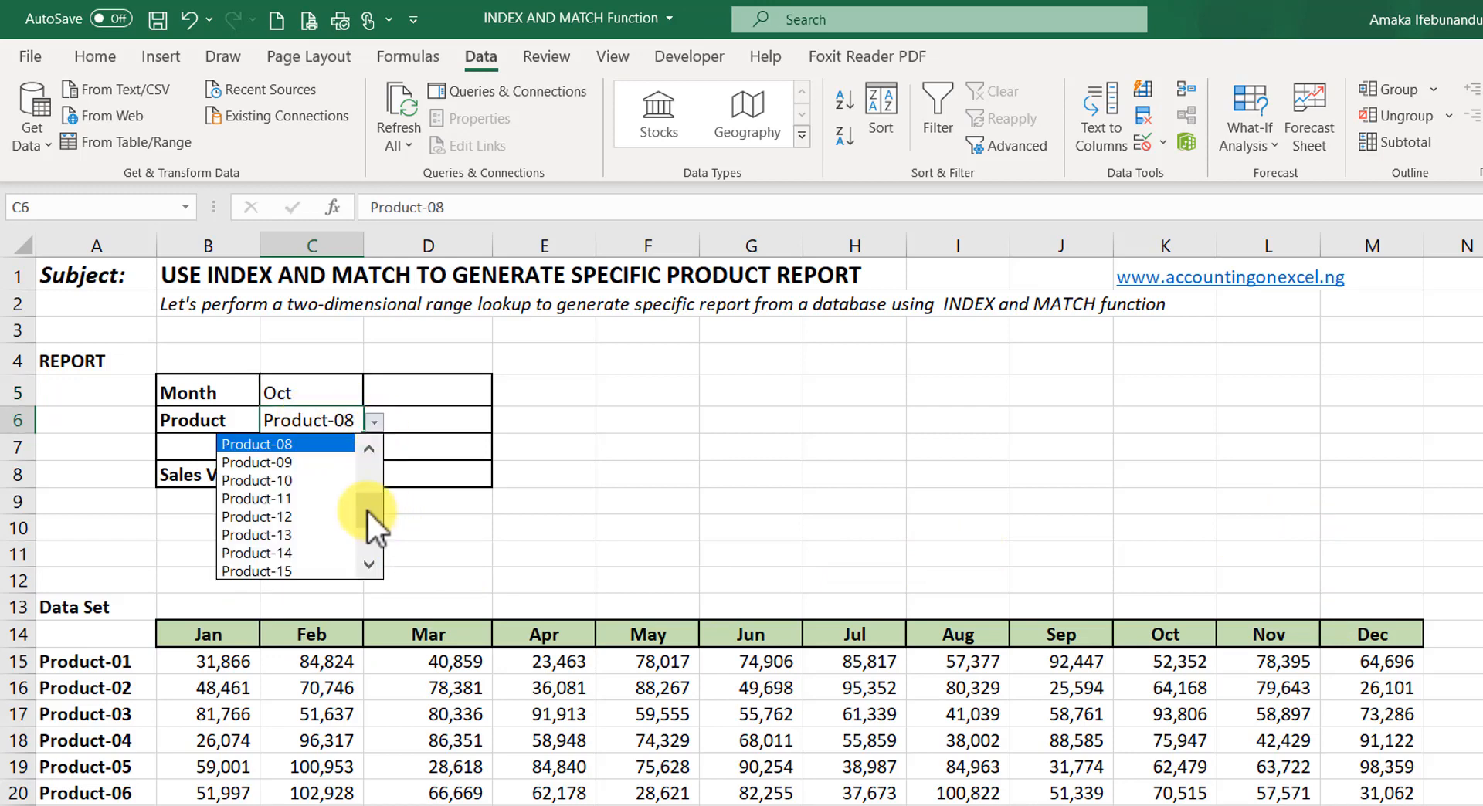
pyautogui.moveTo(368, 511); pyautogui.dragTo(388, 587)
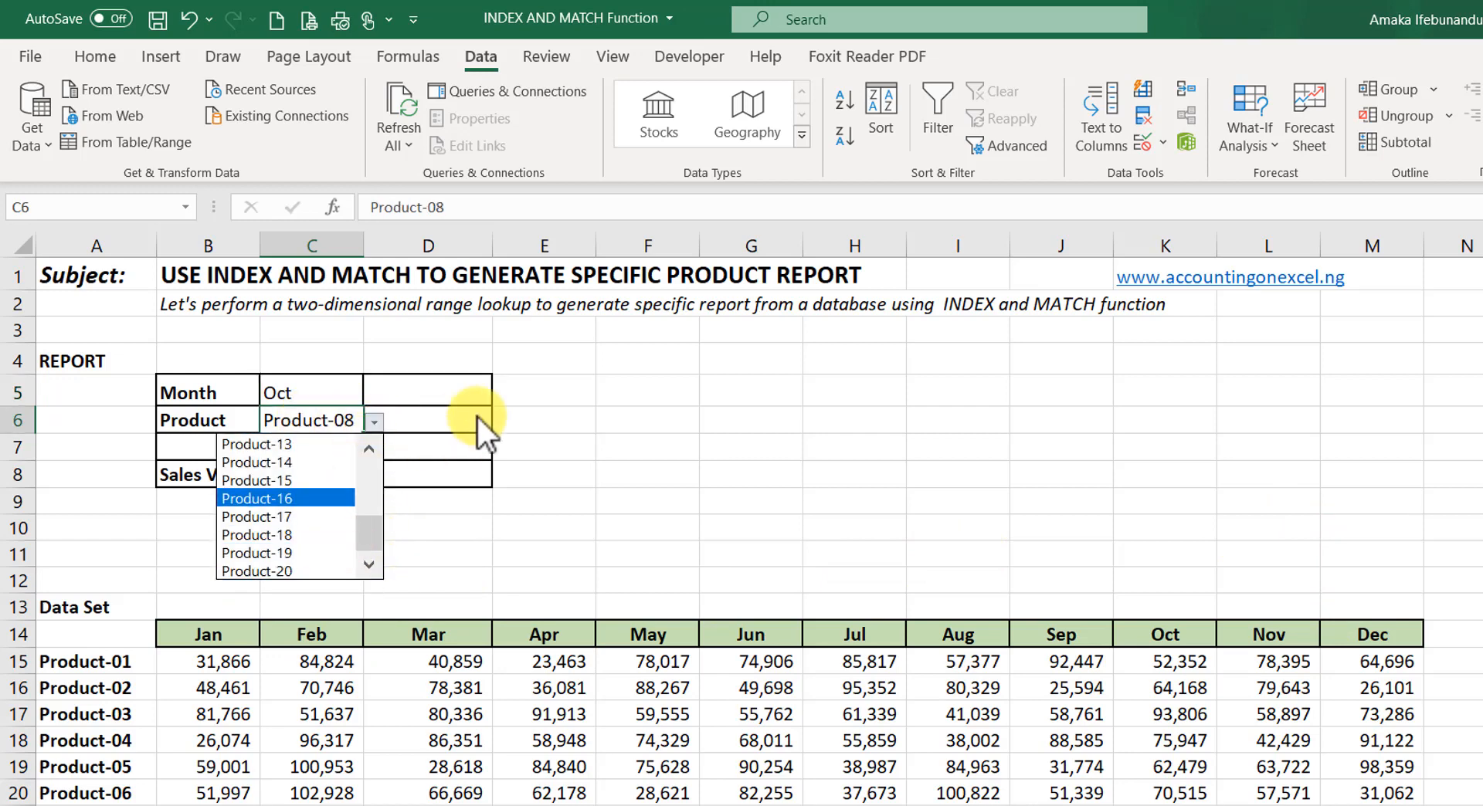
pyautogui.click(326, 390)
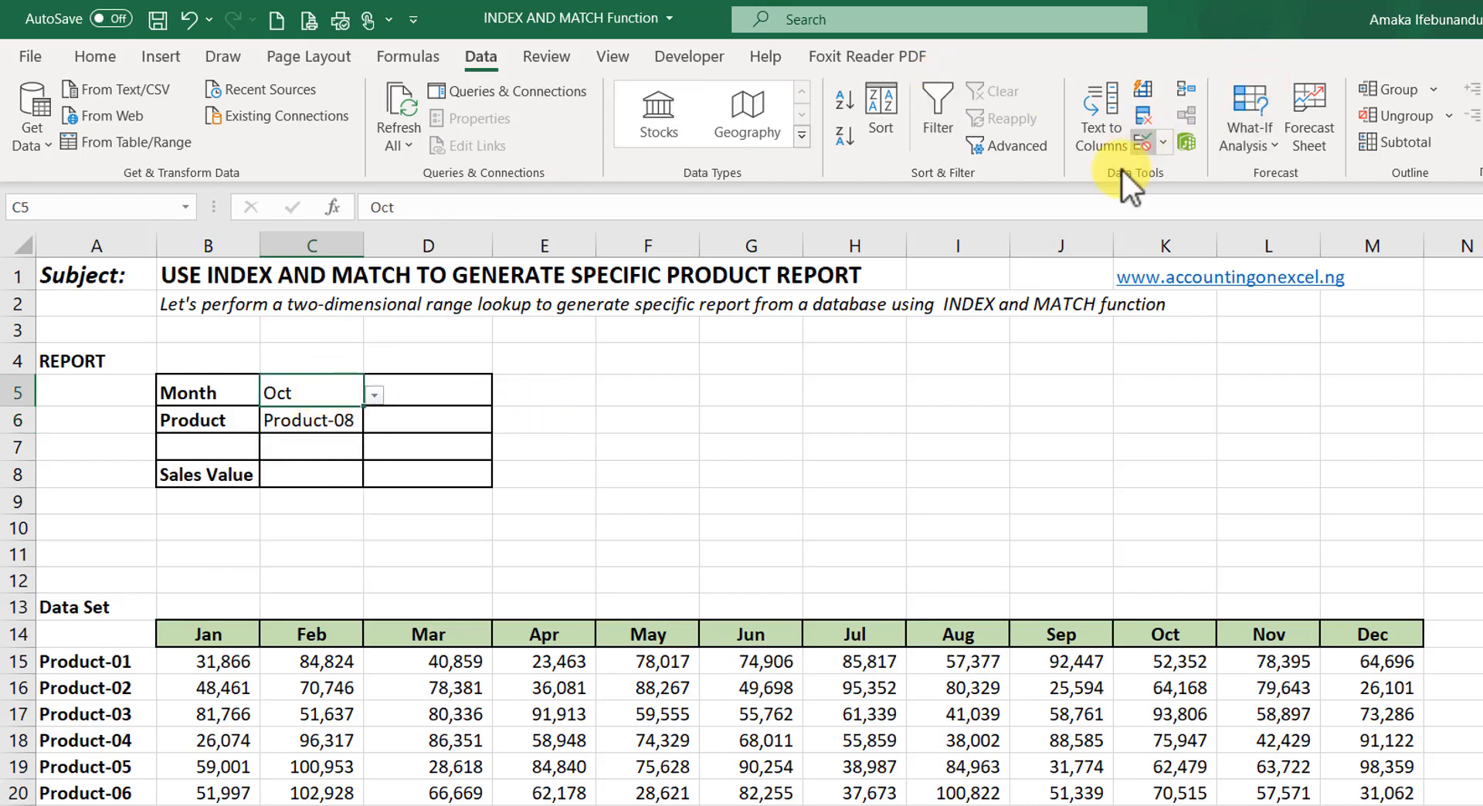
pyautogui.click(1161, 143)
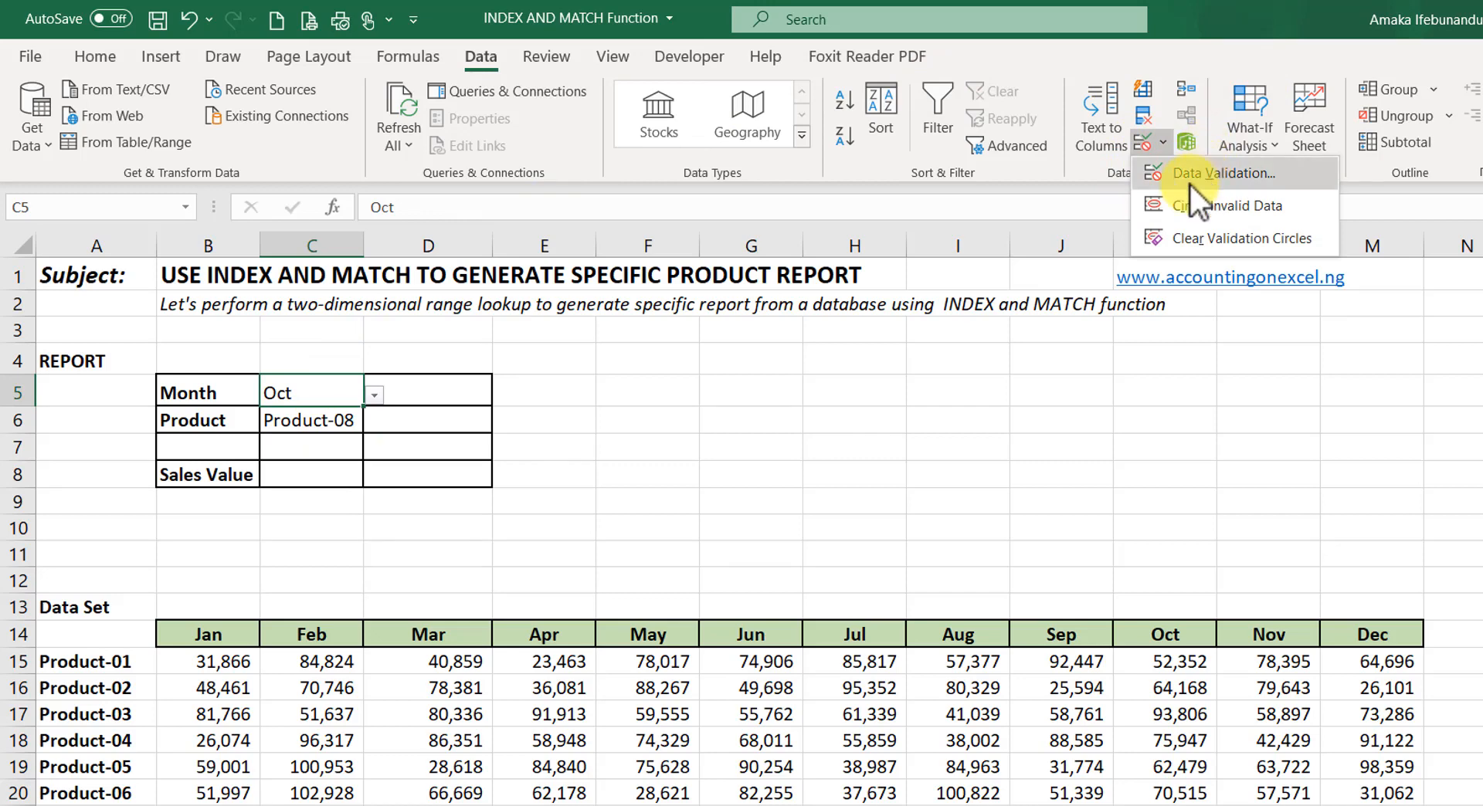
pyautogui.click(298, 388)
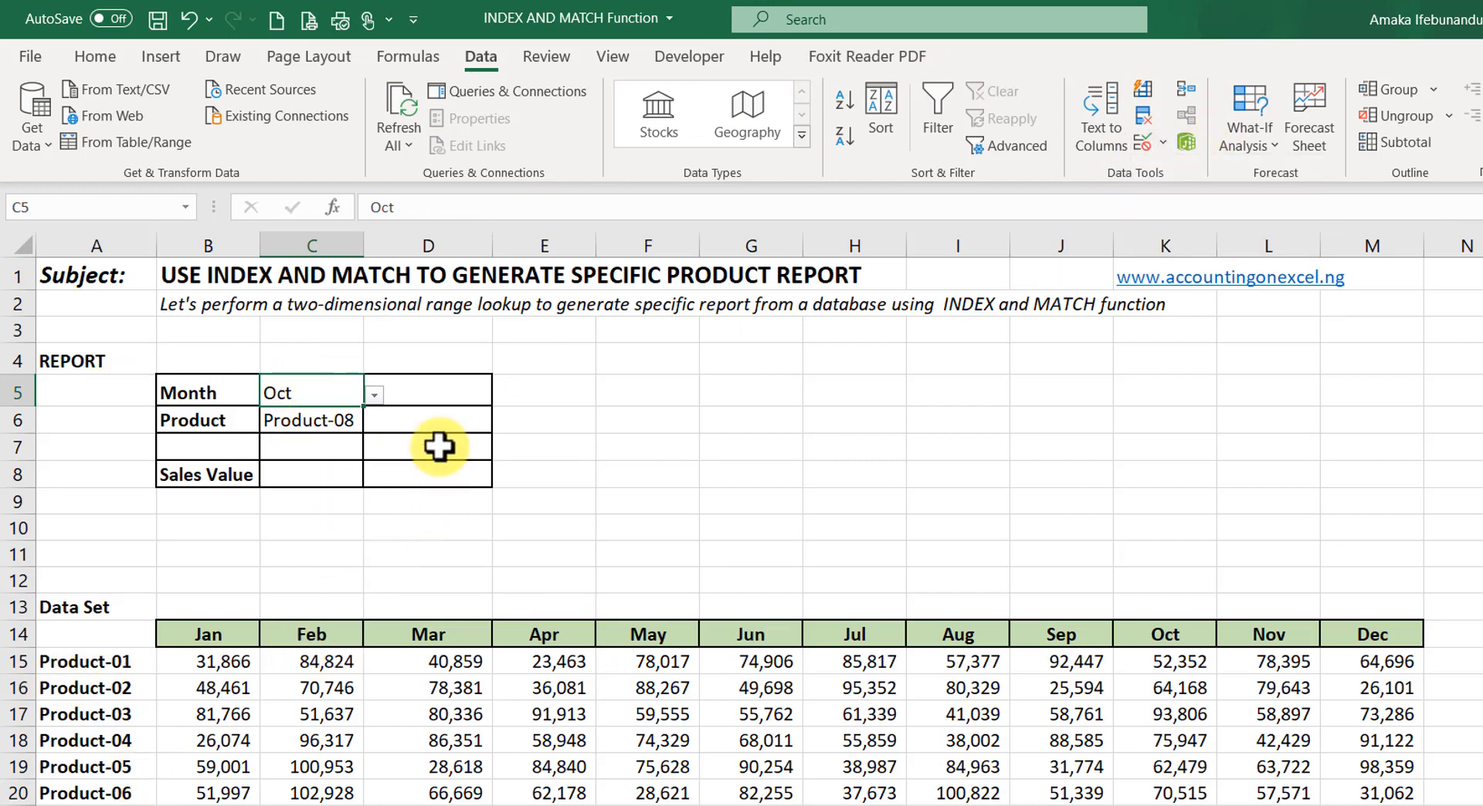
# Enter =MATCH(C5,B14:M14,0) in cell D5 to find the selected month's position in the header row with an exact match.
pyautogui.click(428, 387)
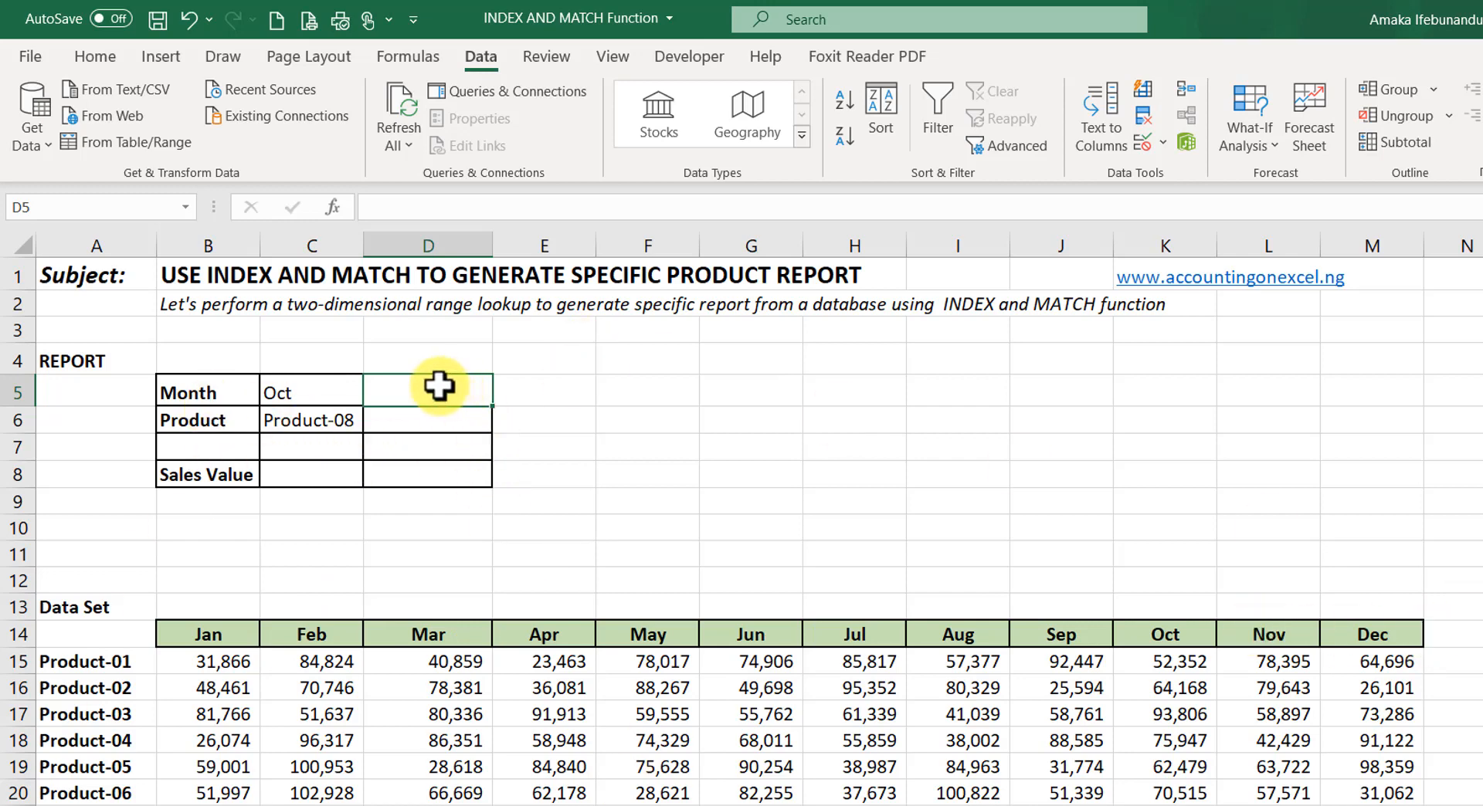
pyautogui.write('=M')
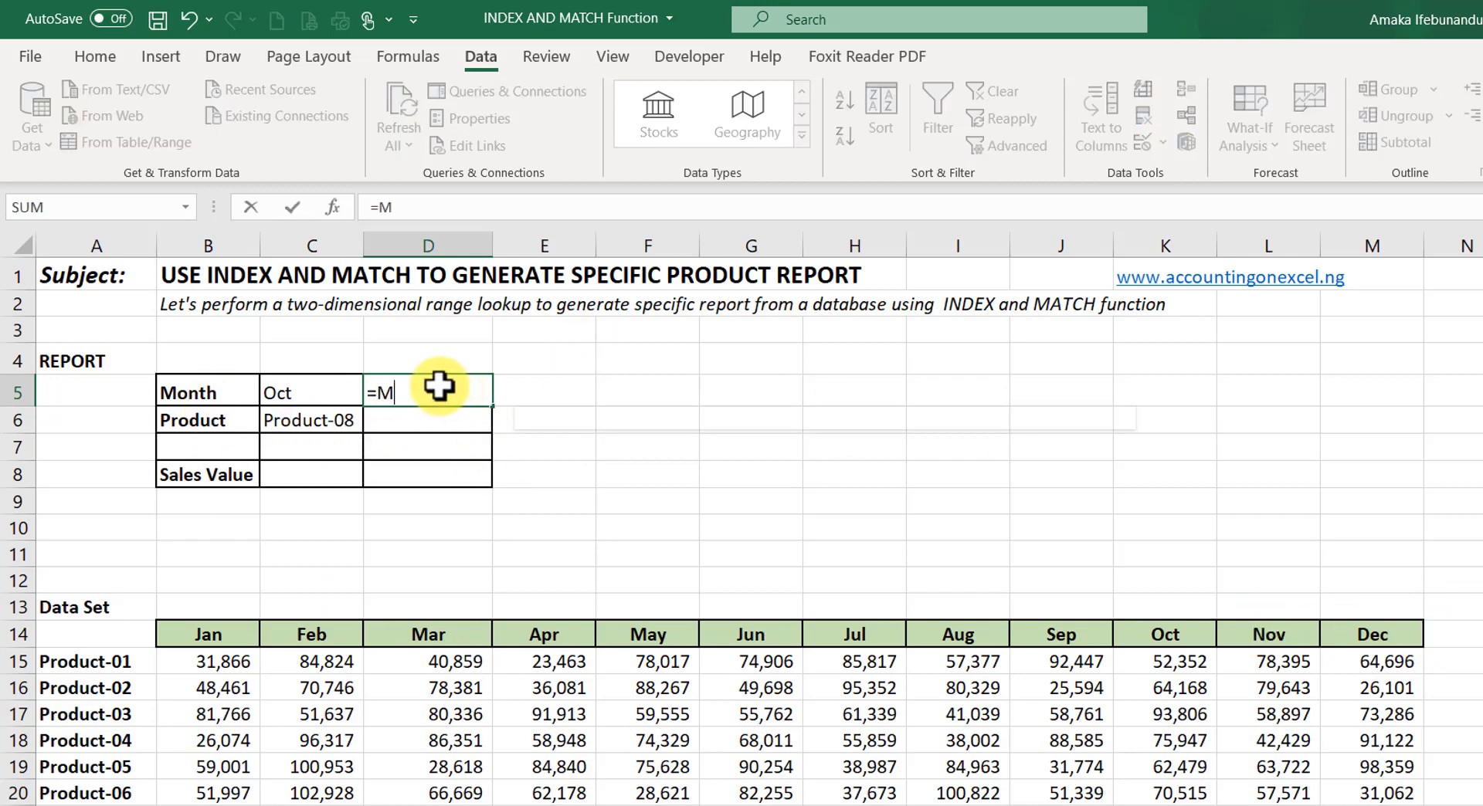
pyautogui.write('AY')
pyautogui.press('BackSpace')
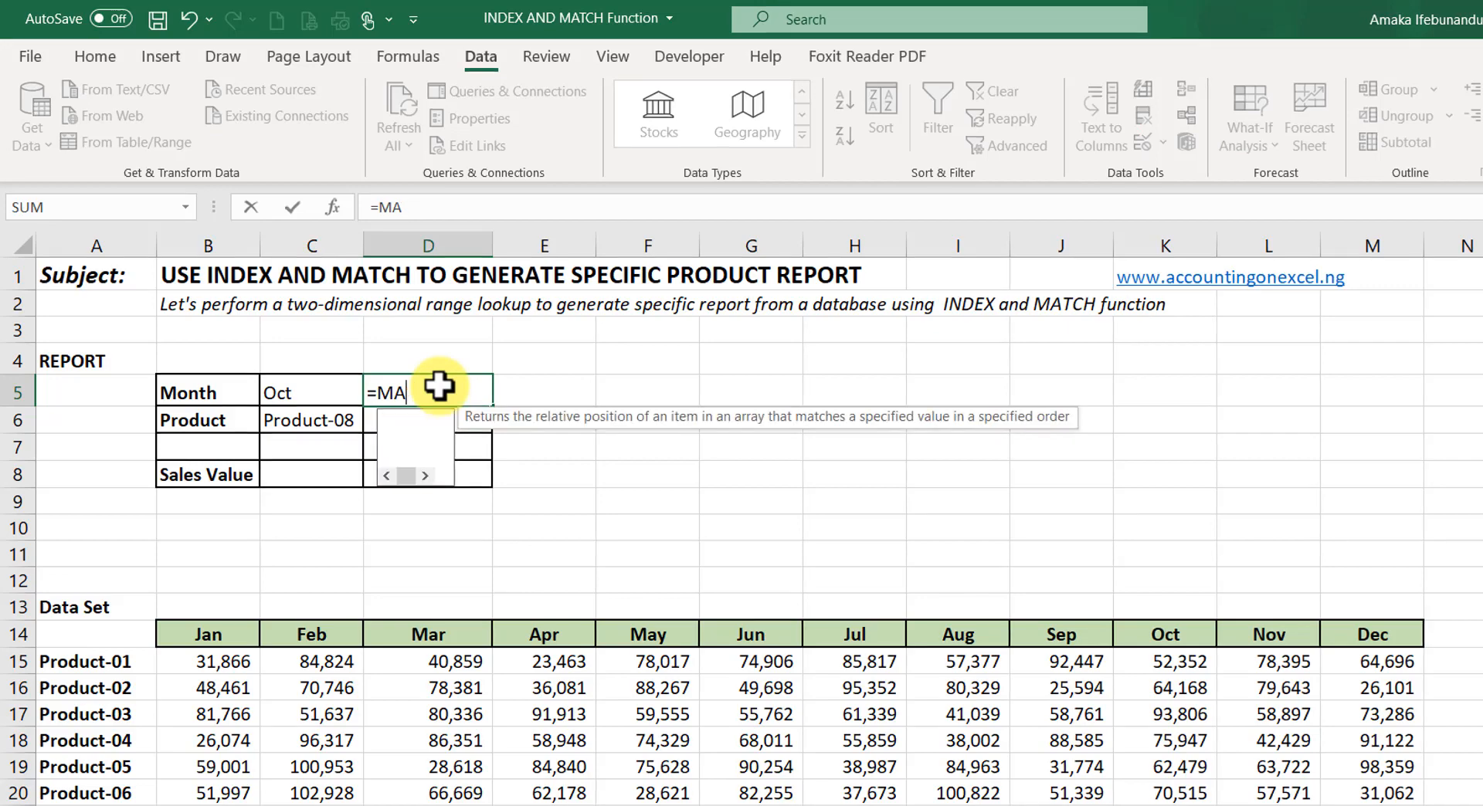
pyautogui.write('TCH')
pyautogui.write('(')
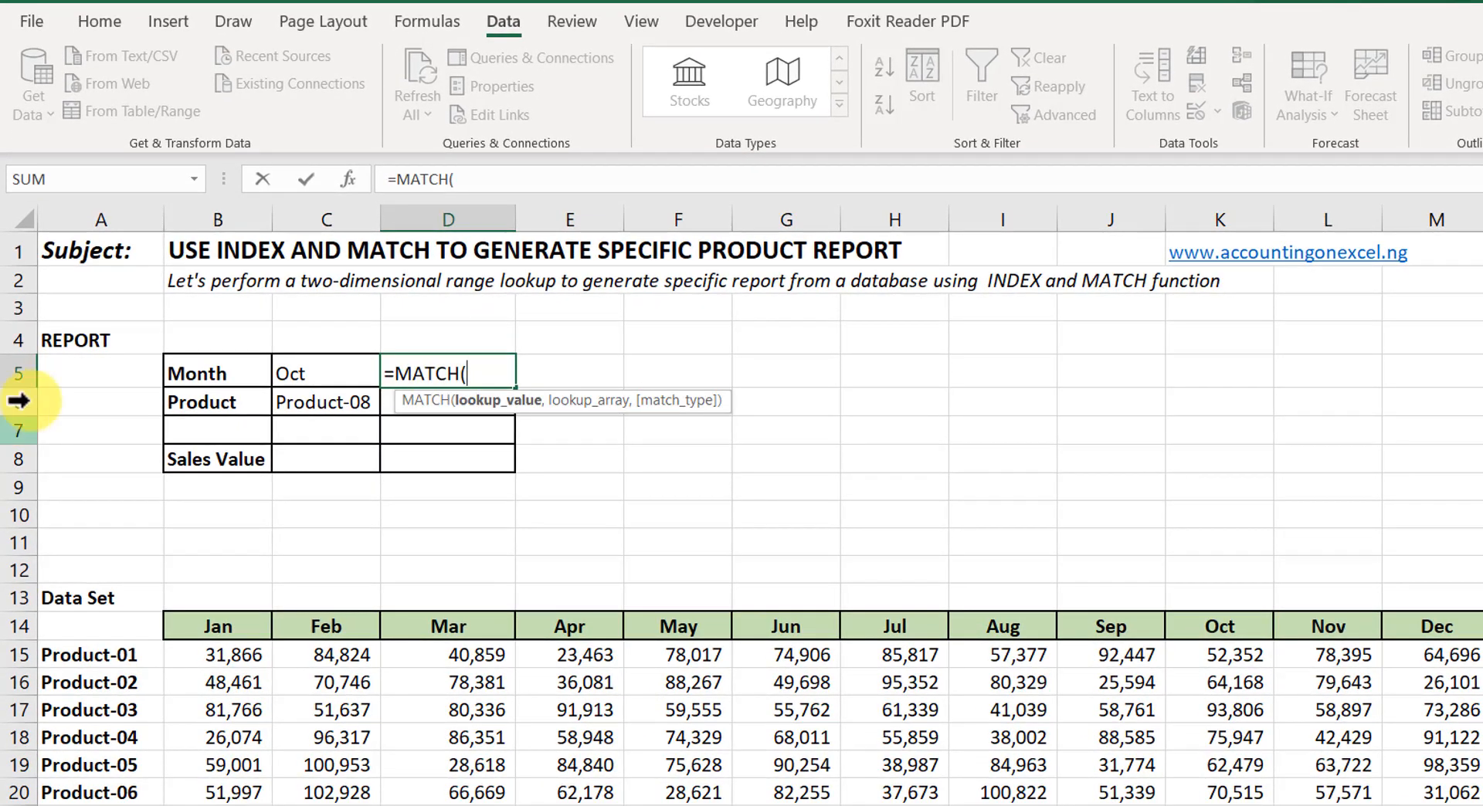
pyautogui.click(320, 369)
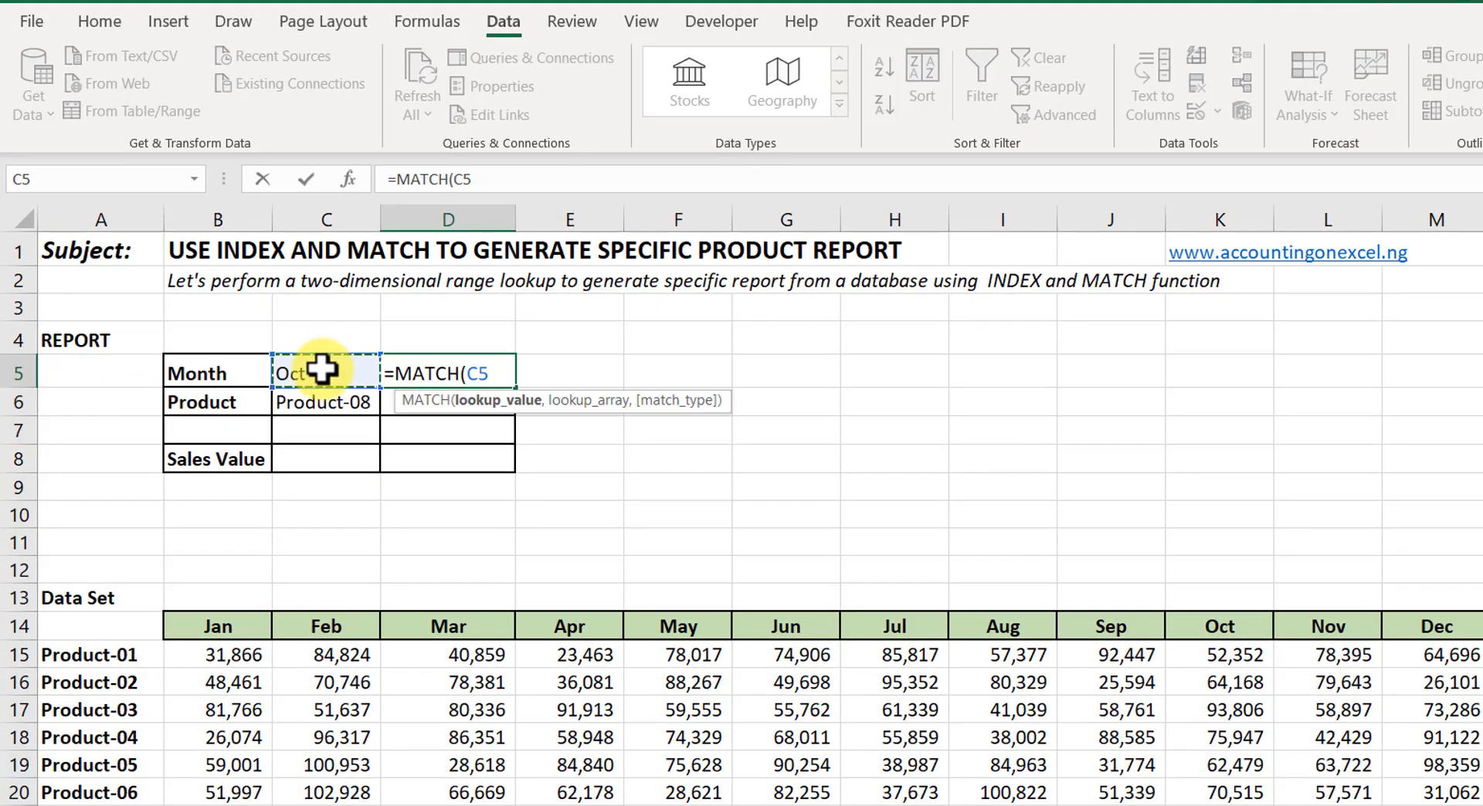
pyautogui.write(',')
pyautogui.click(184, 625)
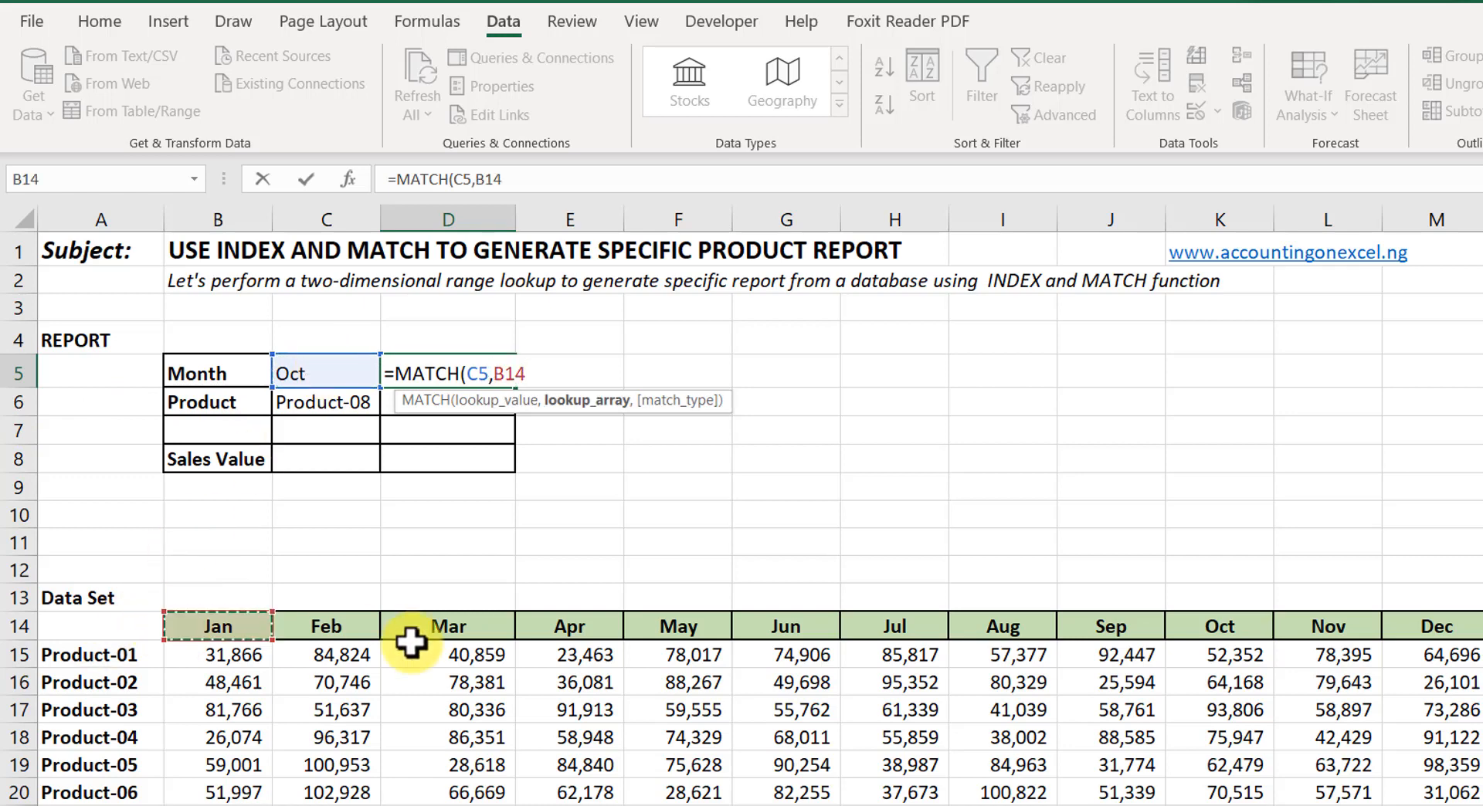
pyautogui.moveTo(410, 641); pyautogui.dragTo(1413, 621)
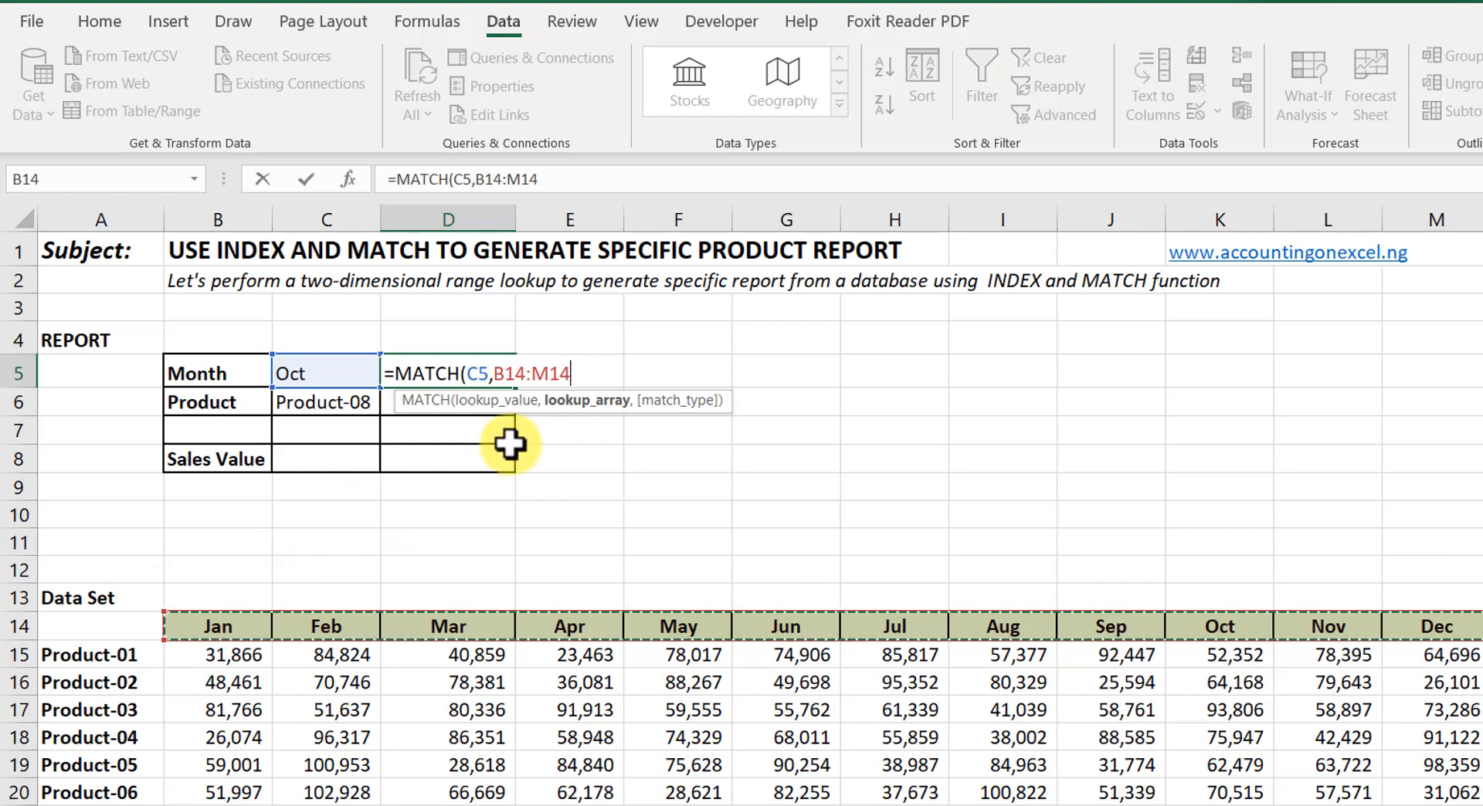
pyautogui.write(',')
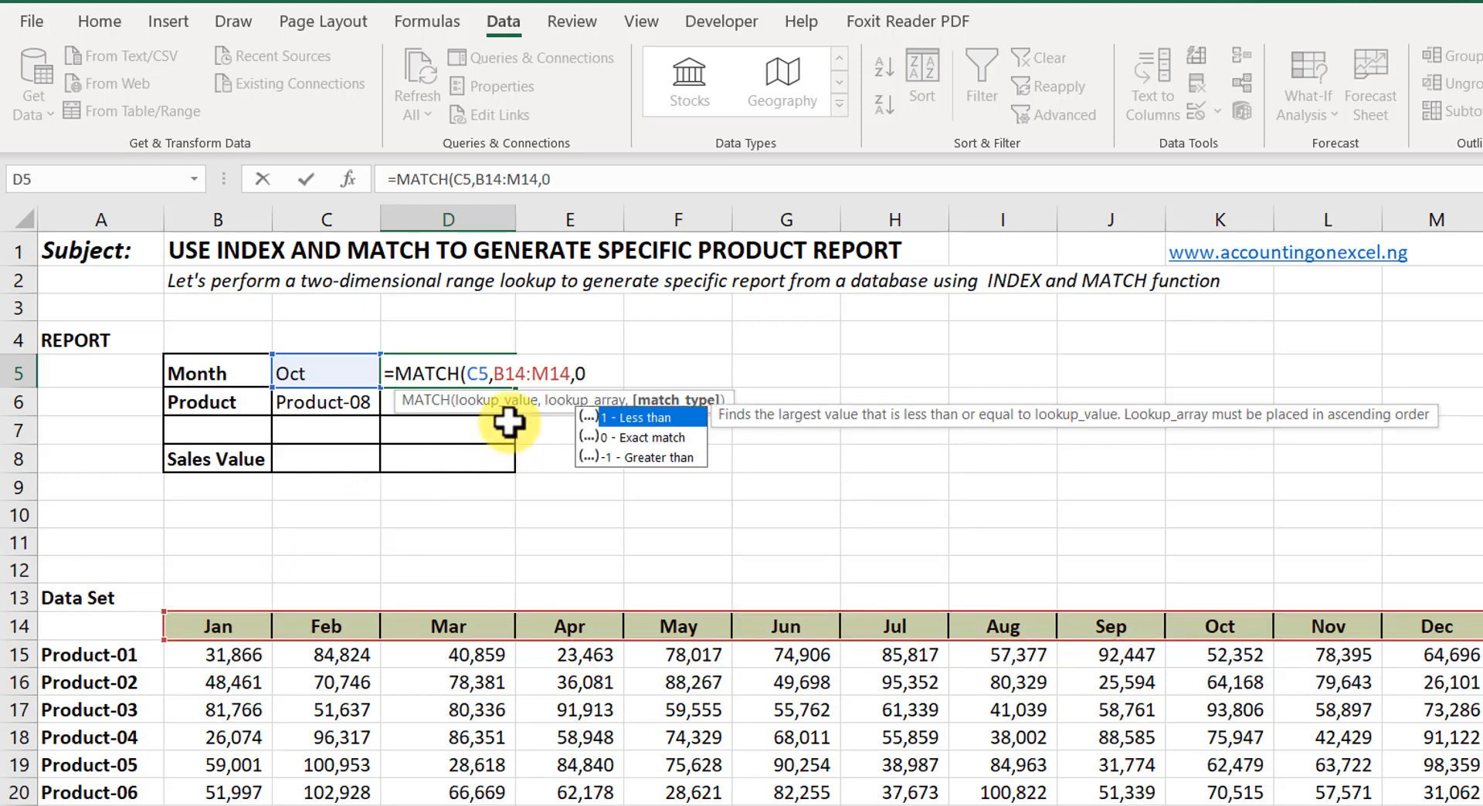
pyautogui.write('0)')
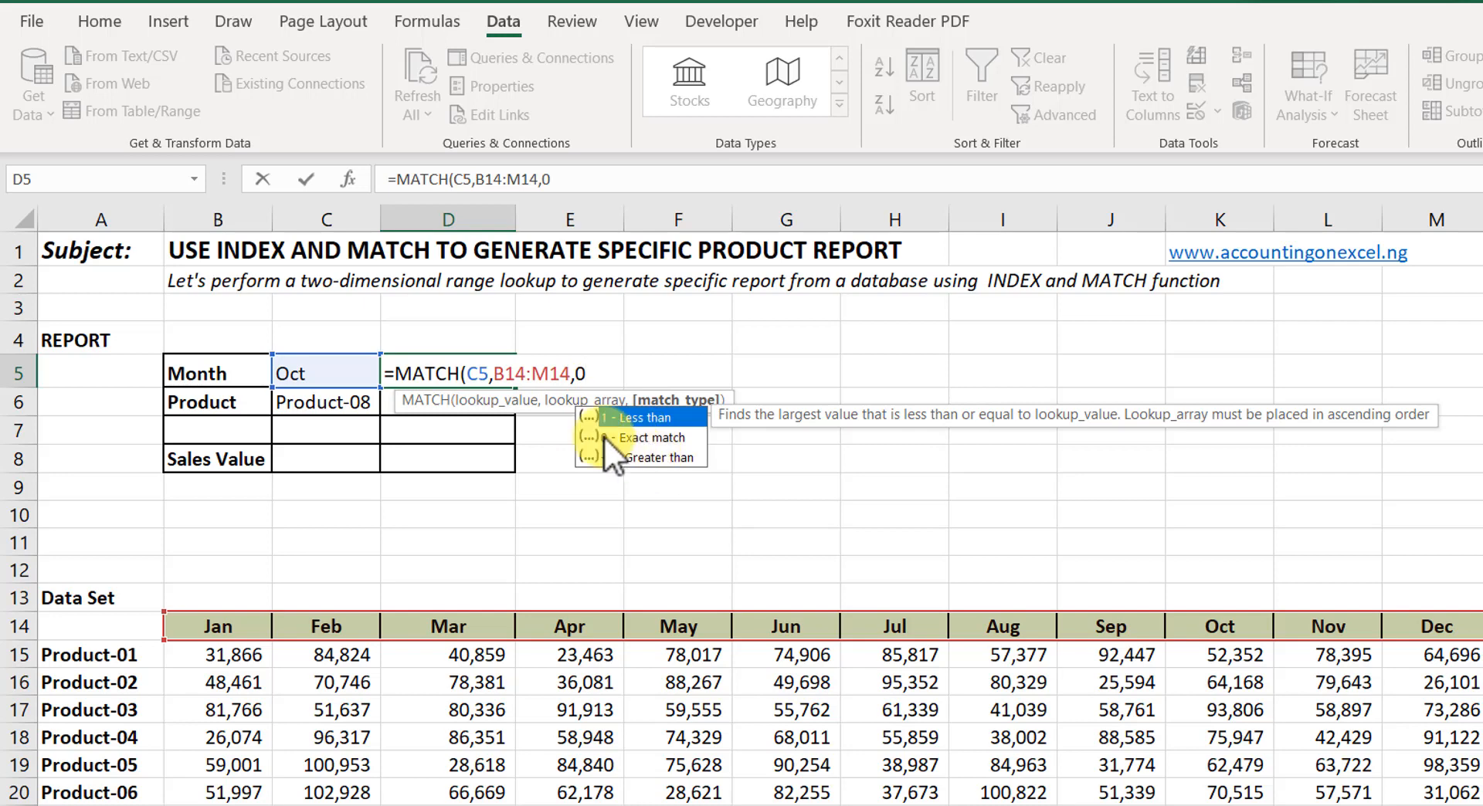
pyautogui.press('Return')
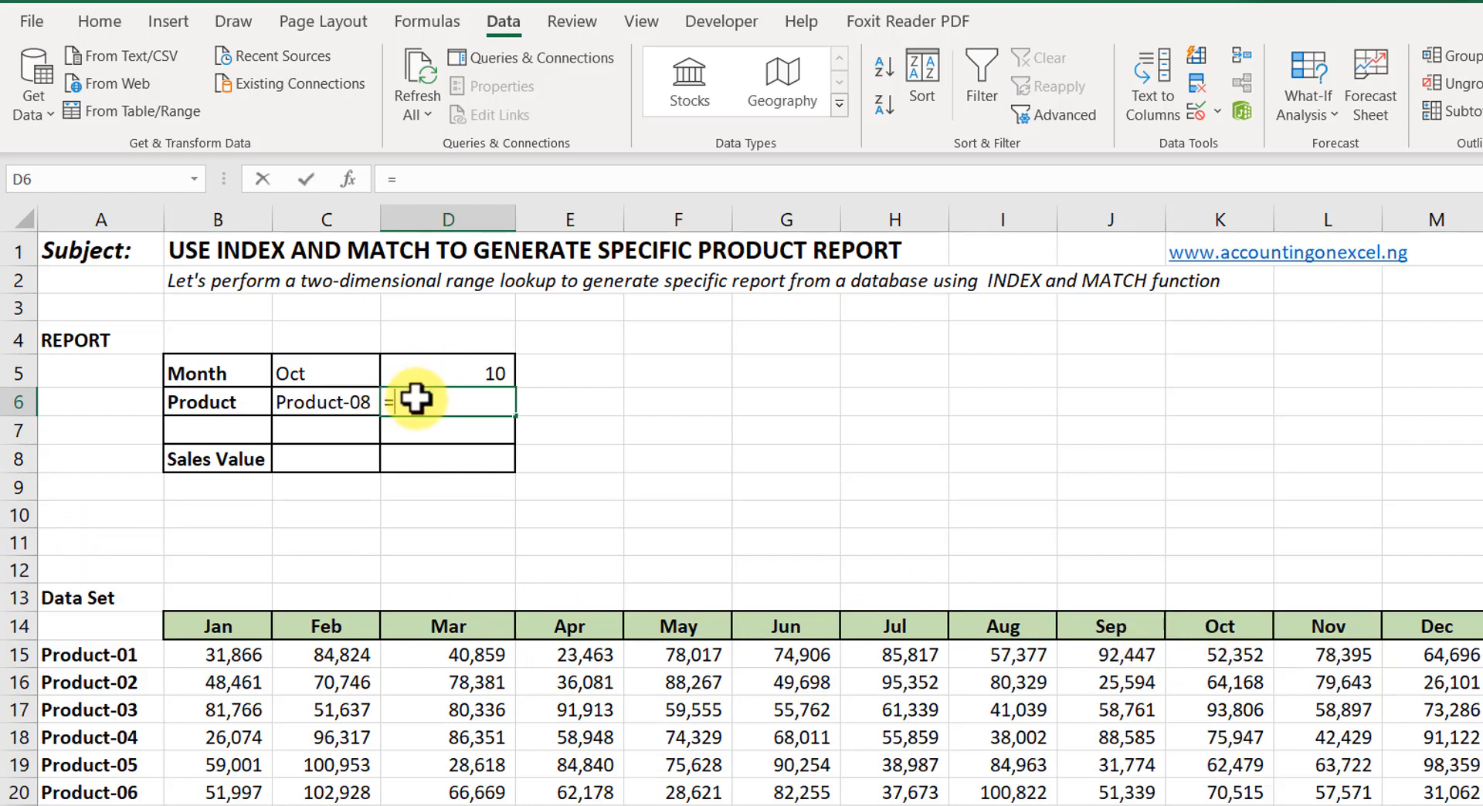
# Enter =MATCH(C6,A15:A34,0) in cell D6 to find the selected product's position in the product column.
pyautogui.write('MATCH')
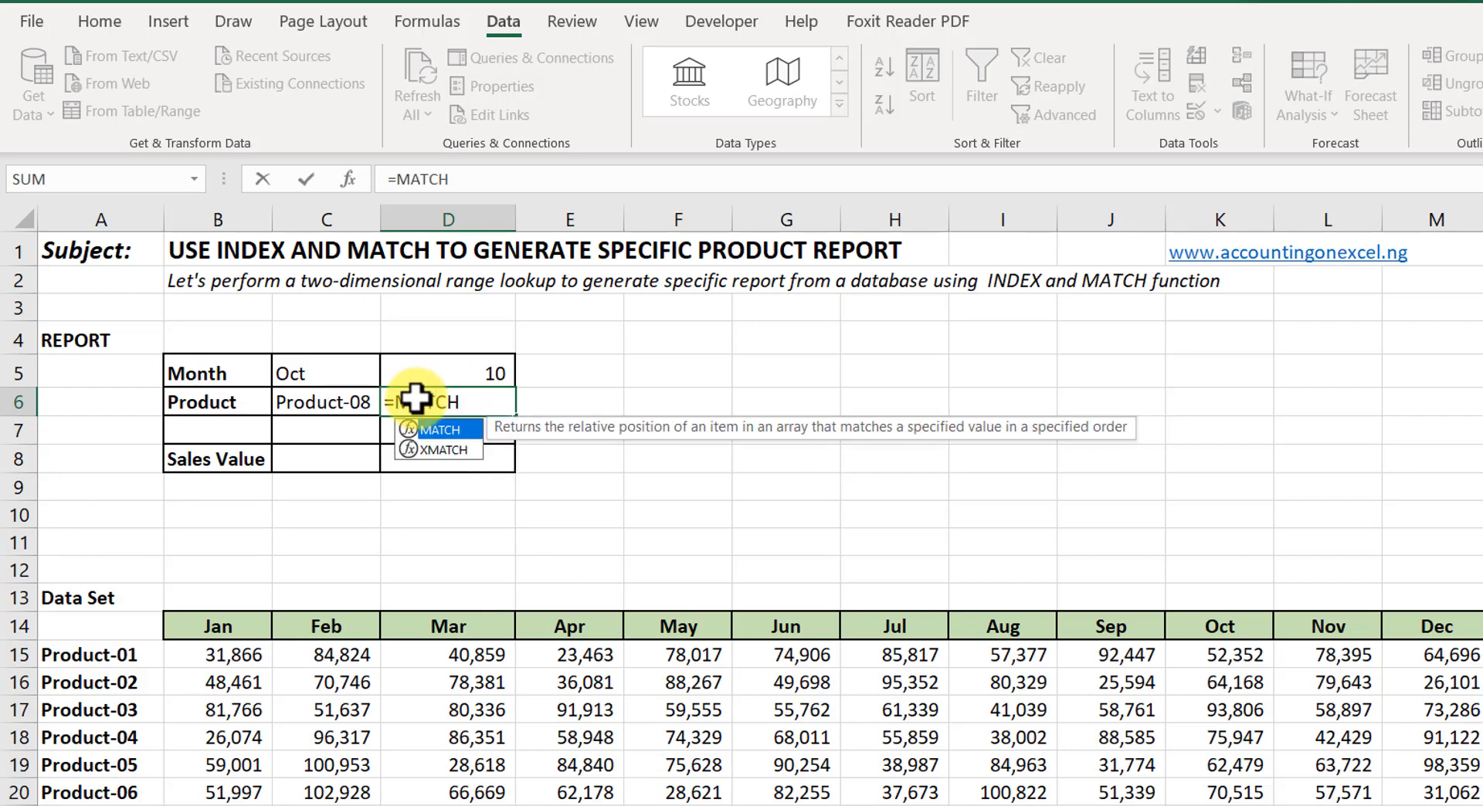
pyautogui.write('(C6')
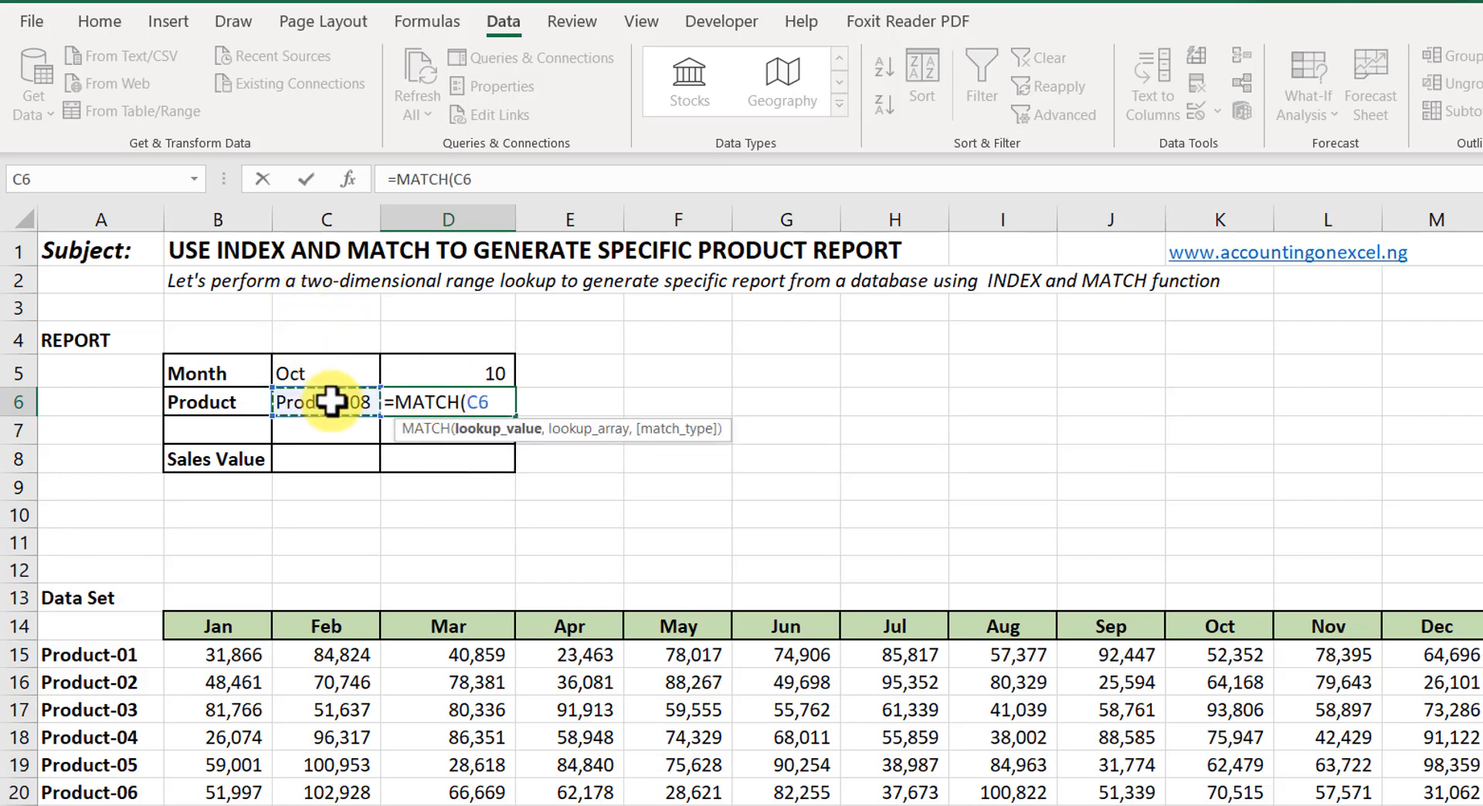
pyautogui.write(',')
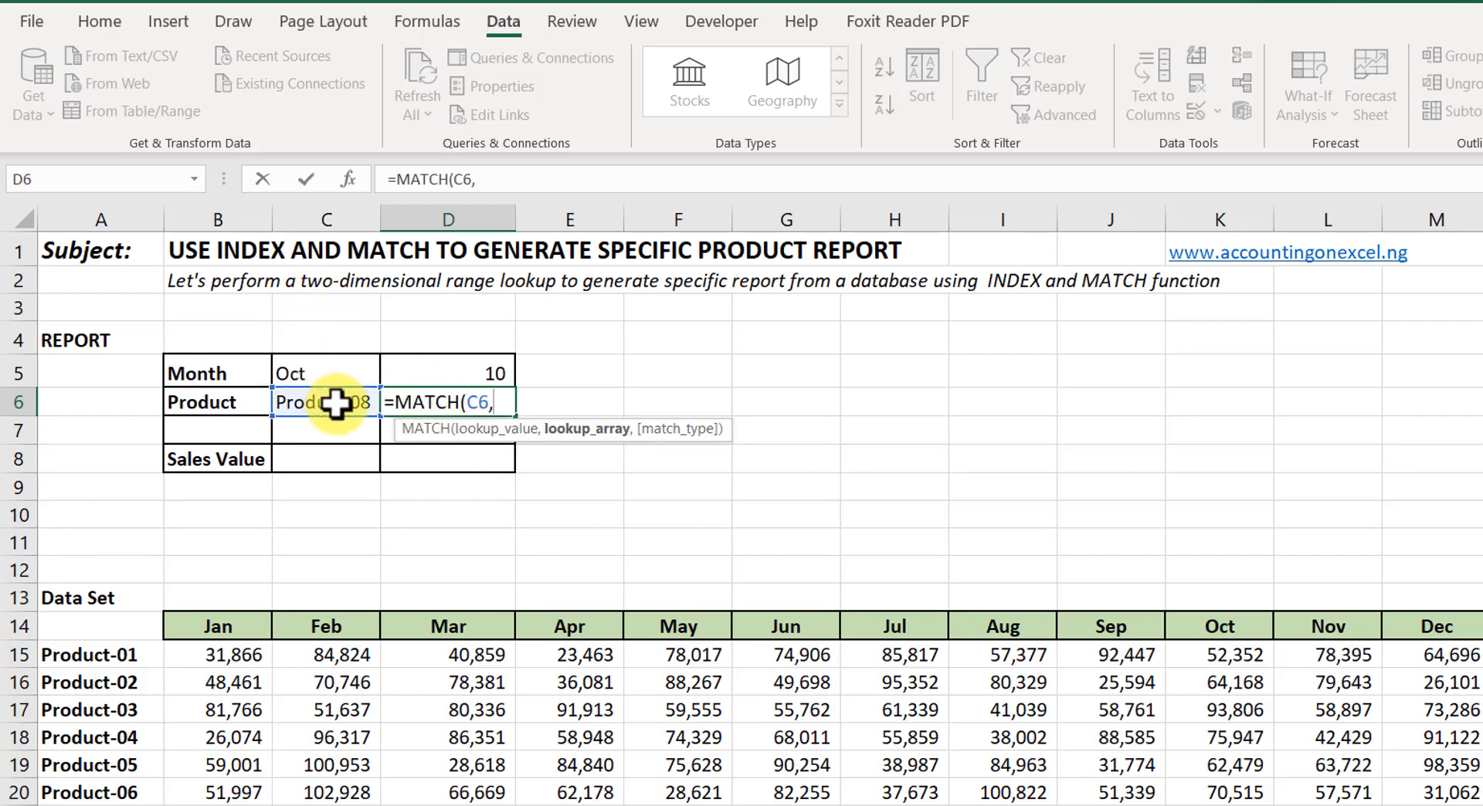
pyautogui.moveTo(100, 655)
pyautogui.mouseDown()
pyautogui.moveTo(109, 645)
pyautogui.moveTo(77, 655)
pyautogui.moveTo(85, 803)
pyautogui.moveTo(49, 748)
pyautogui.moveTo(77, 649)
pyautogui.mouseUp()
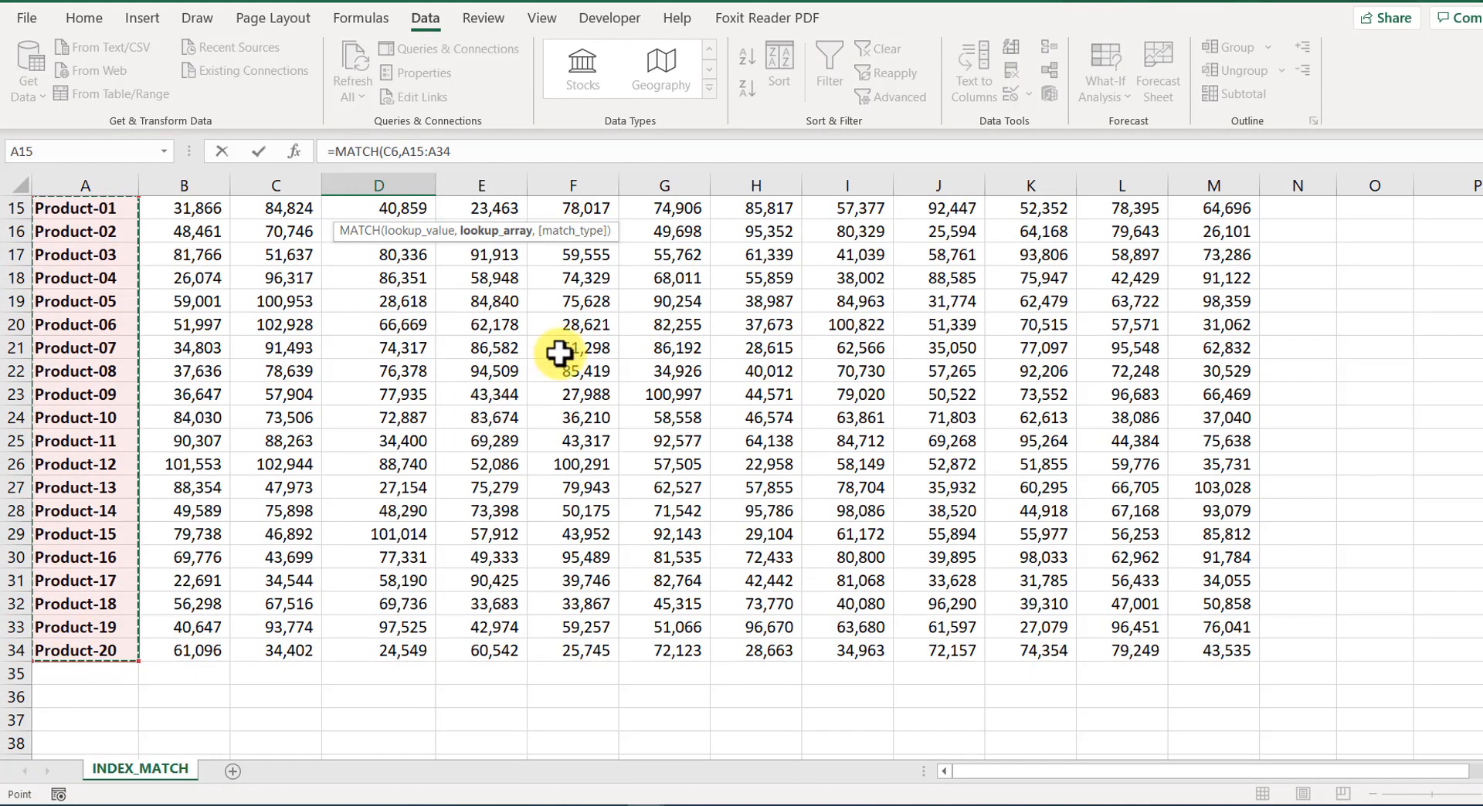
pyautogui.scroll(5, 571, 344)
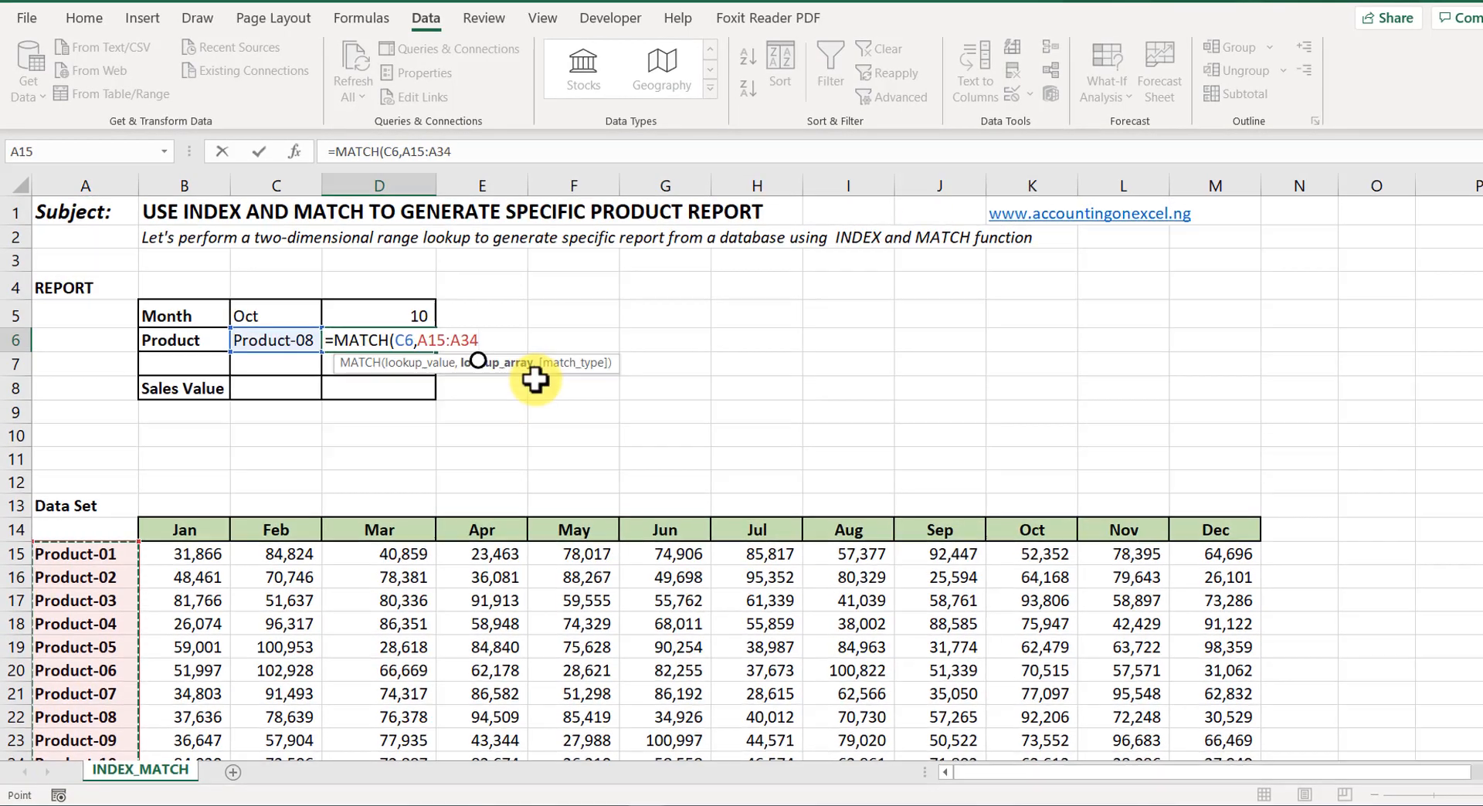
pyautogui.write(',0)')
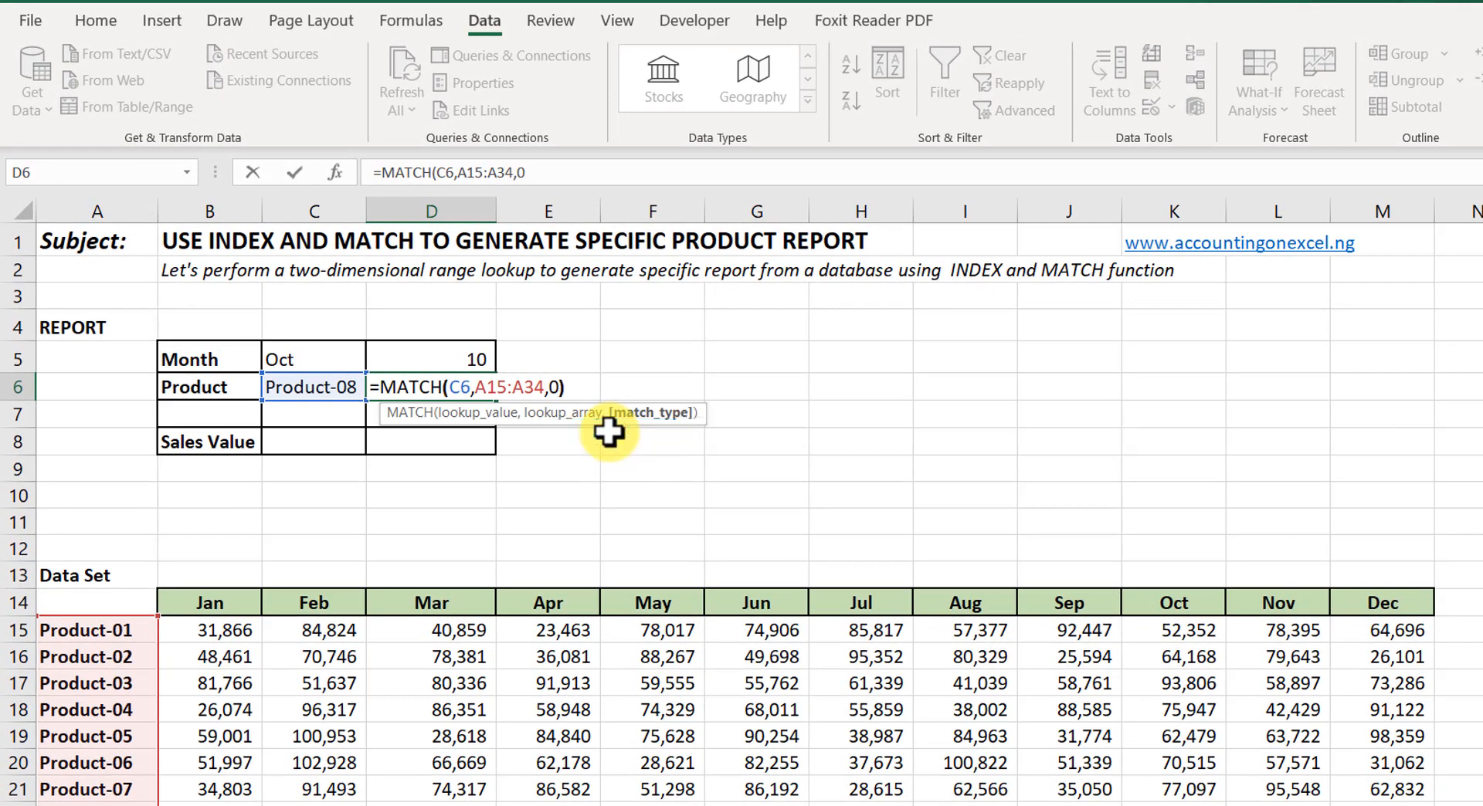
pyautogui.press('Return')
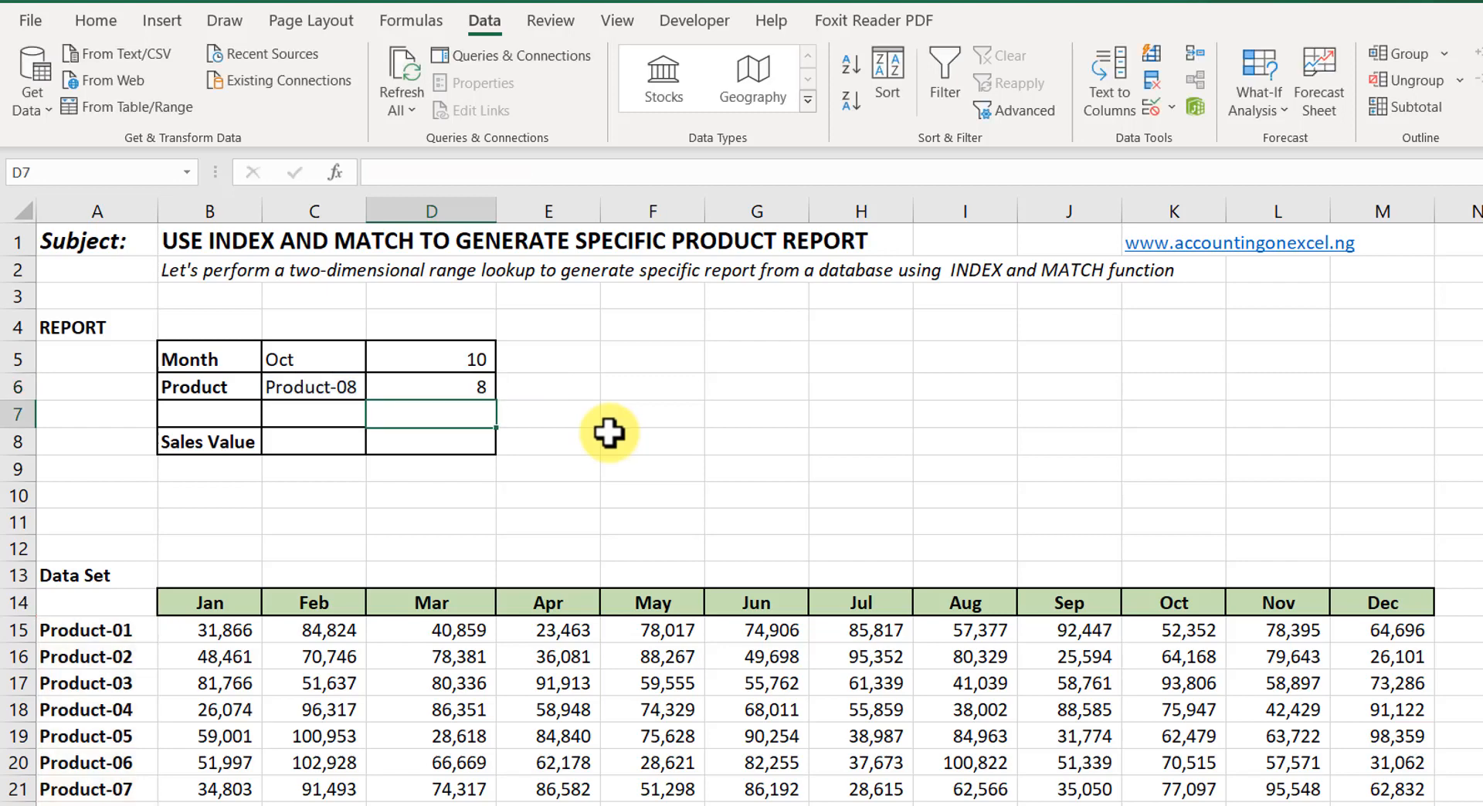
pyautogui.click(469, 390)
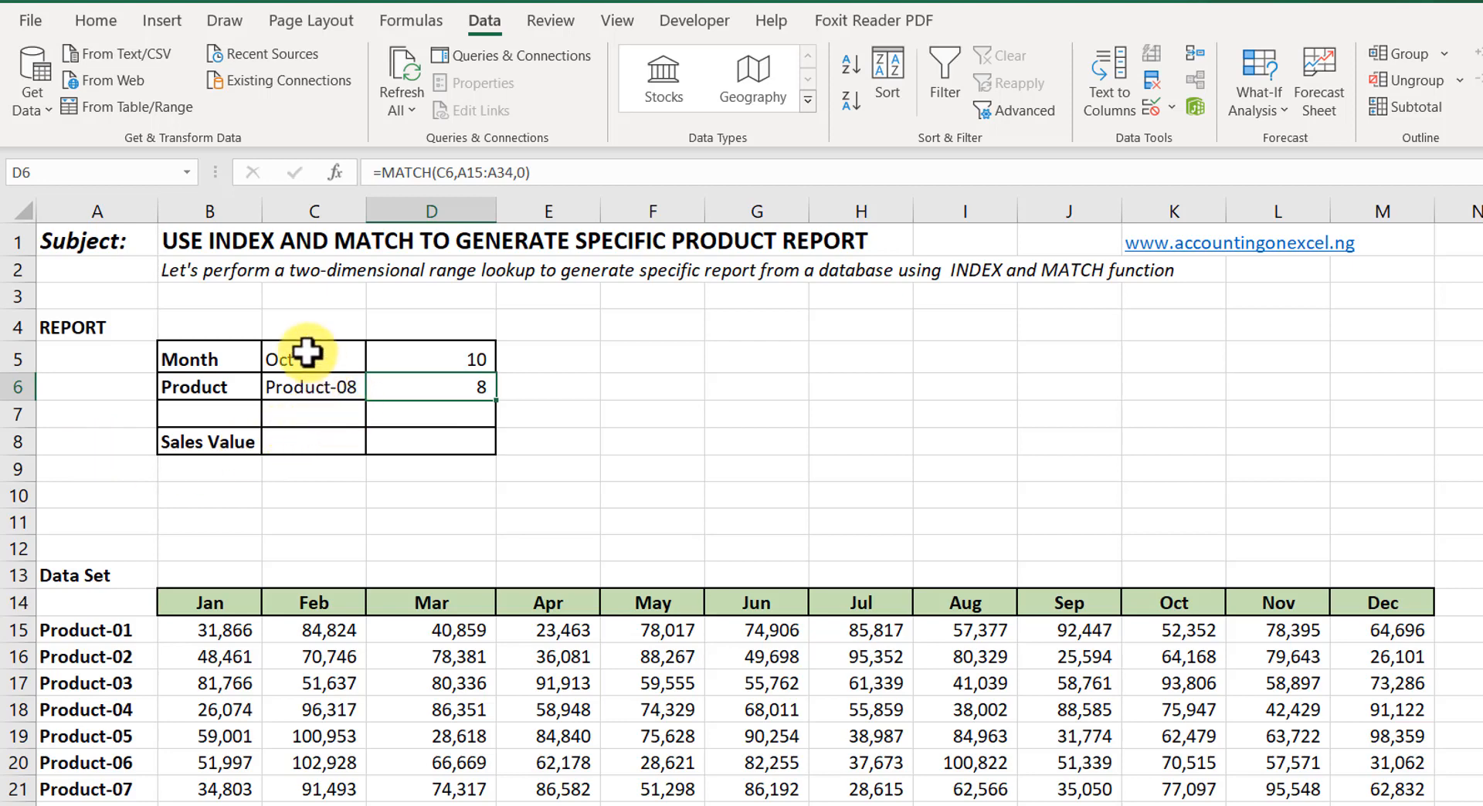
# Enter =INDEX(B15:M34,D6,D5) in cell D8 for the sales value and check it against the Product-08 Oct figure in the data set.
pyautogui.click(412, 442)
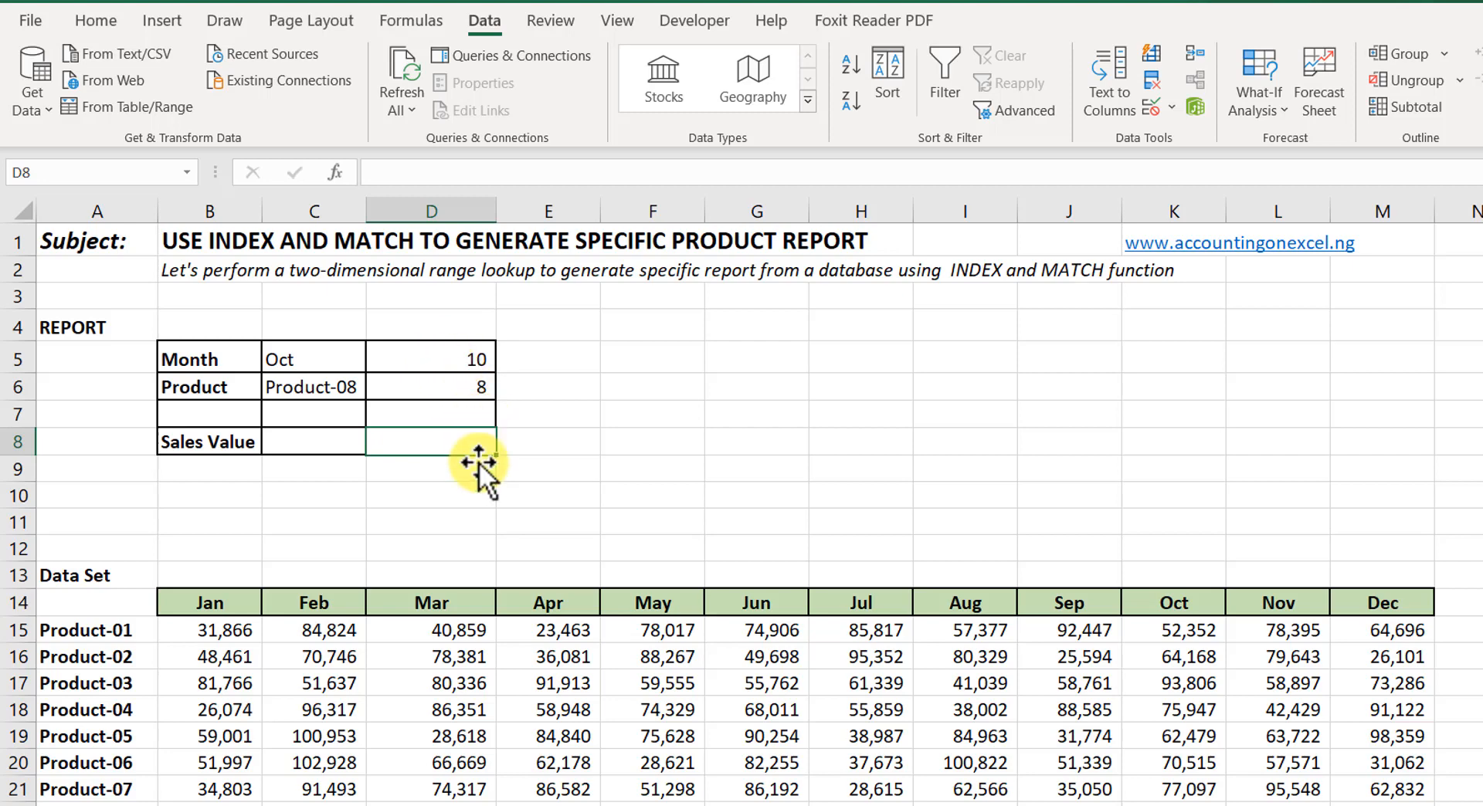
pyautogui.write('=')
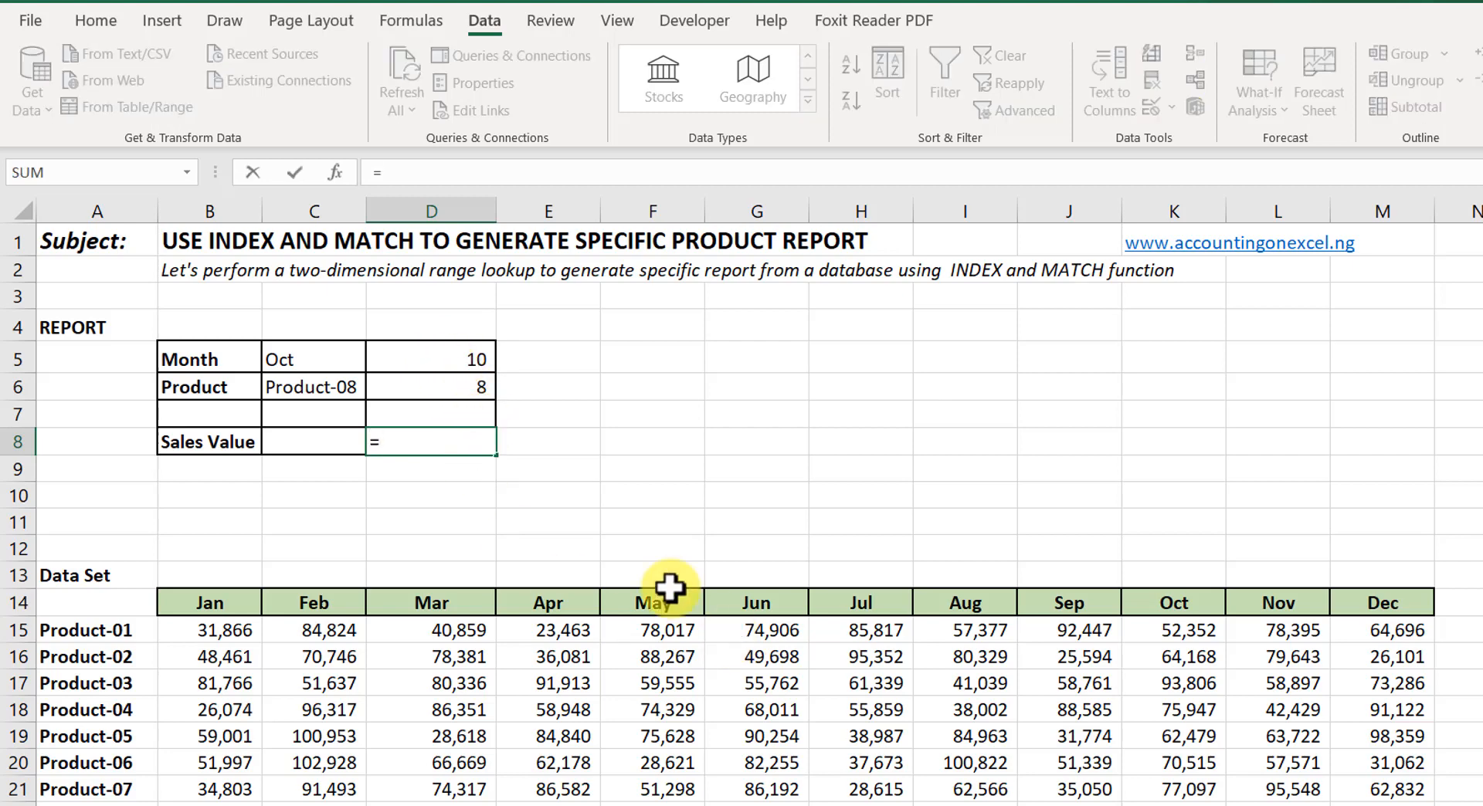
pyautogui.write('INDEX')
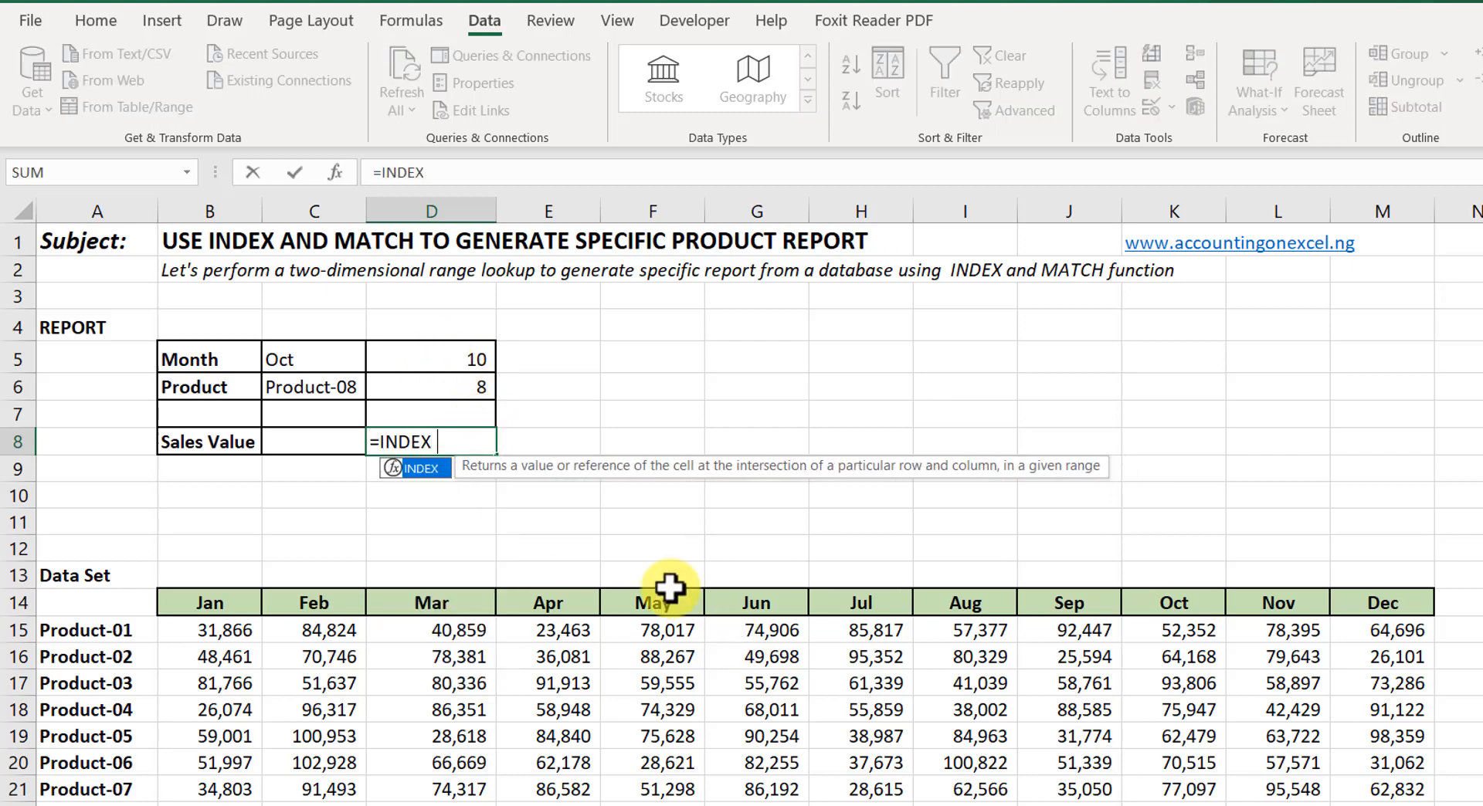
pyautogui.write('(')
pyautogui.moveTo(209, 630); pyautogui.dragTo(1402, 743)
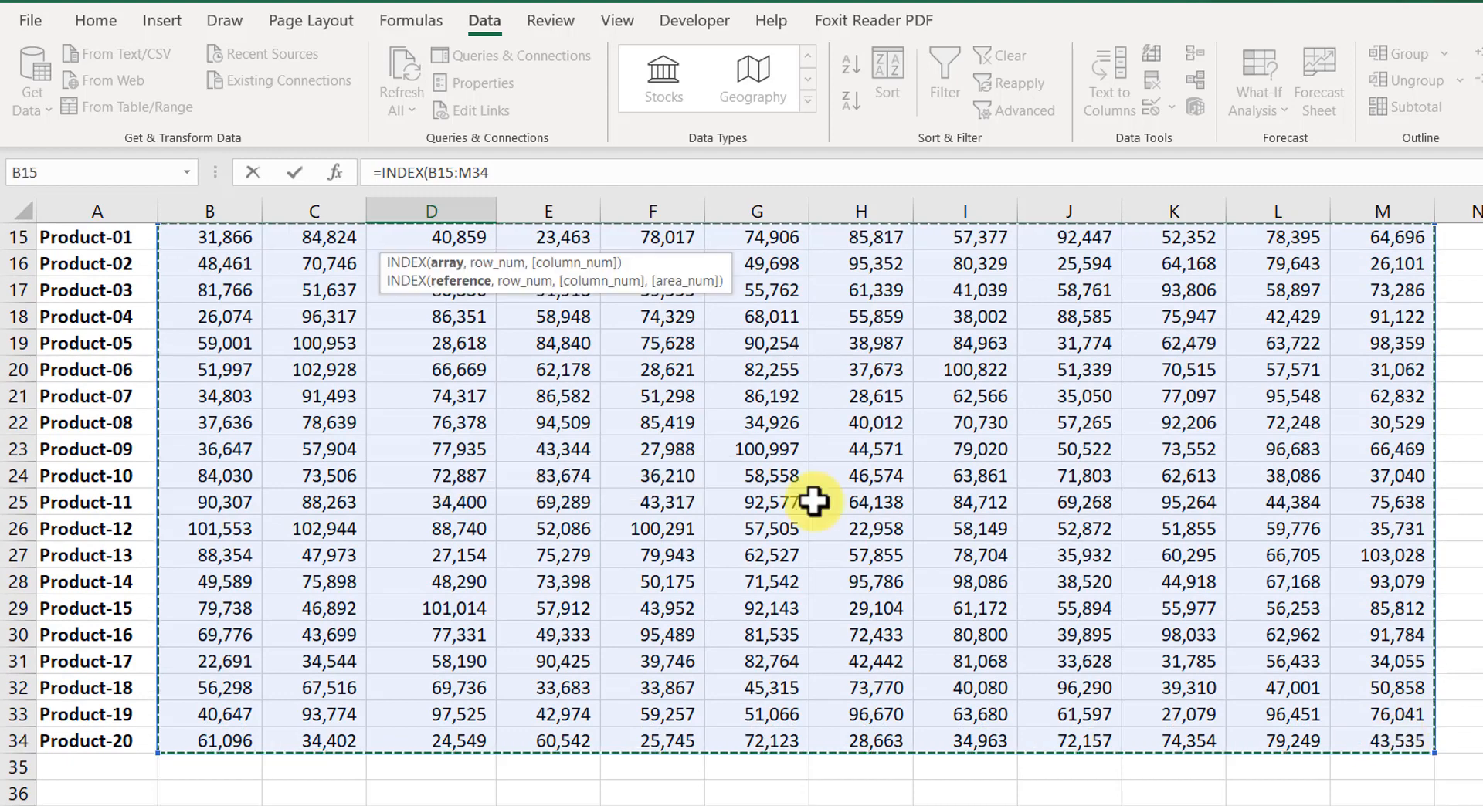
pyautogui.scroll(4, 718, 411)
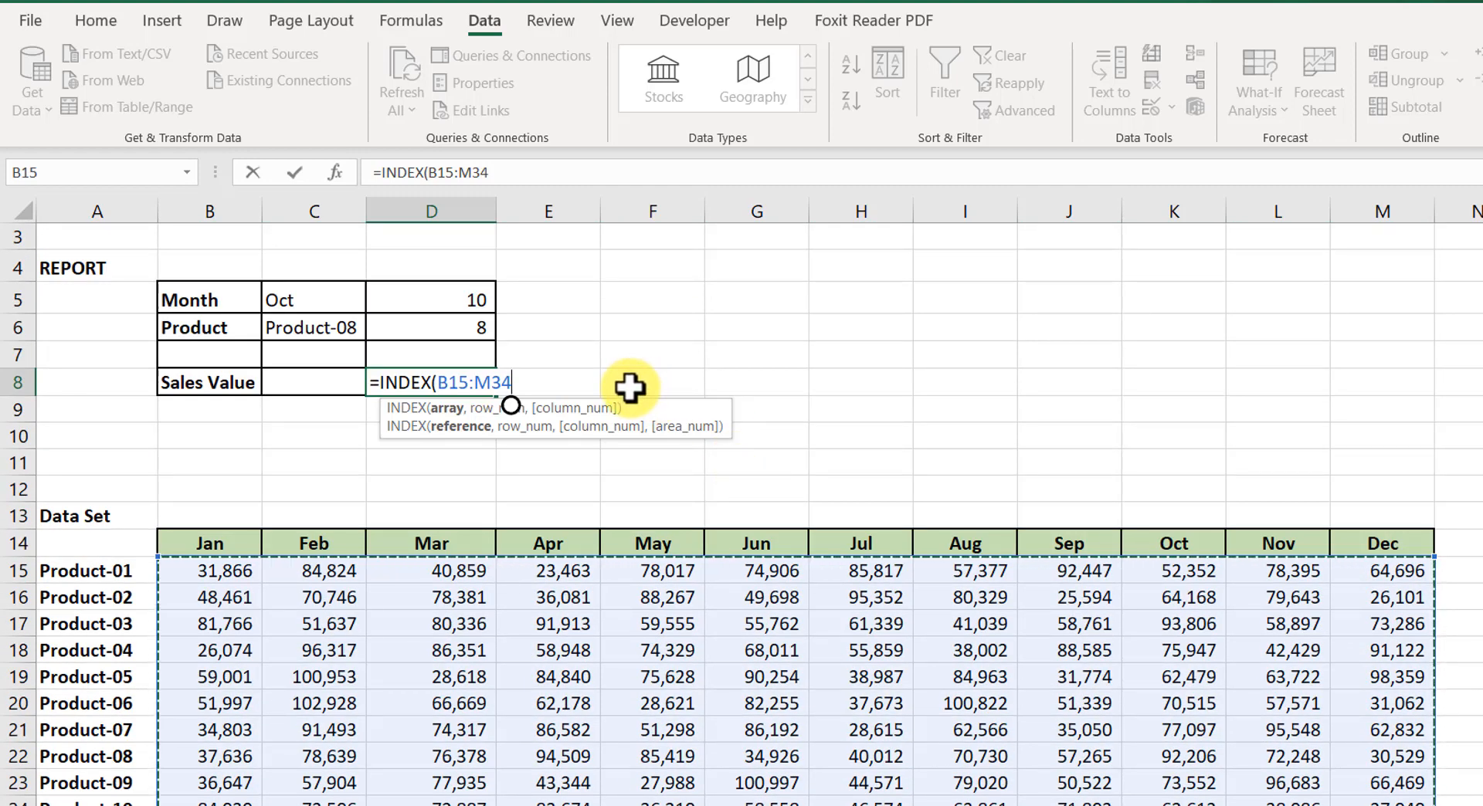
pyautogui.write(',')
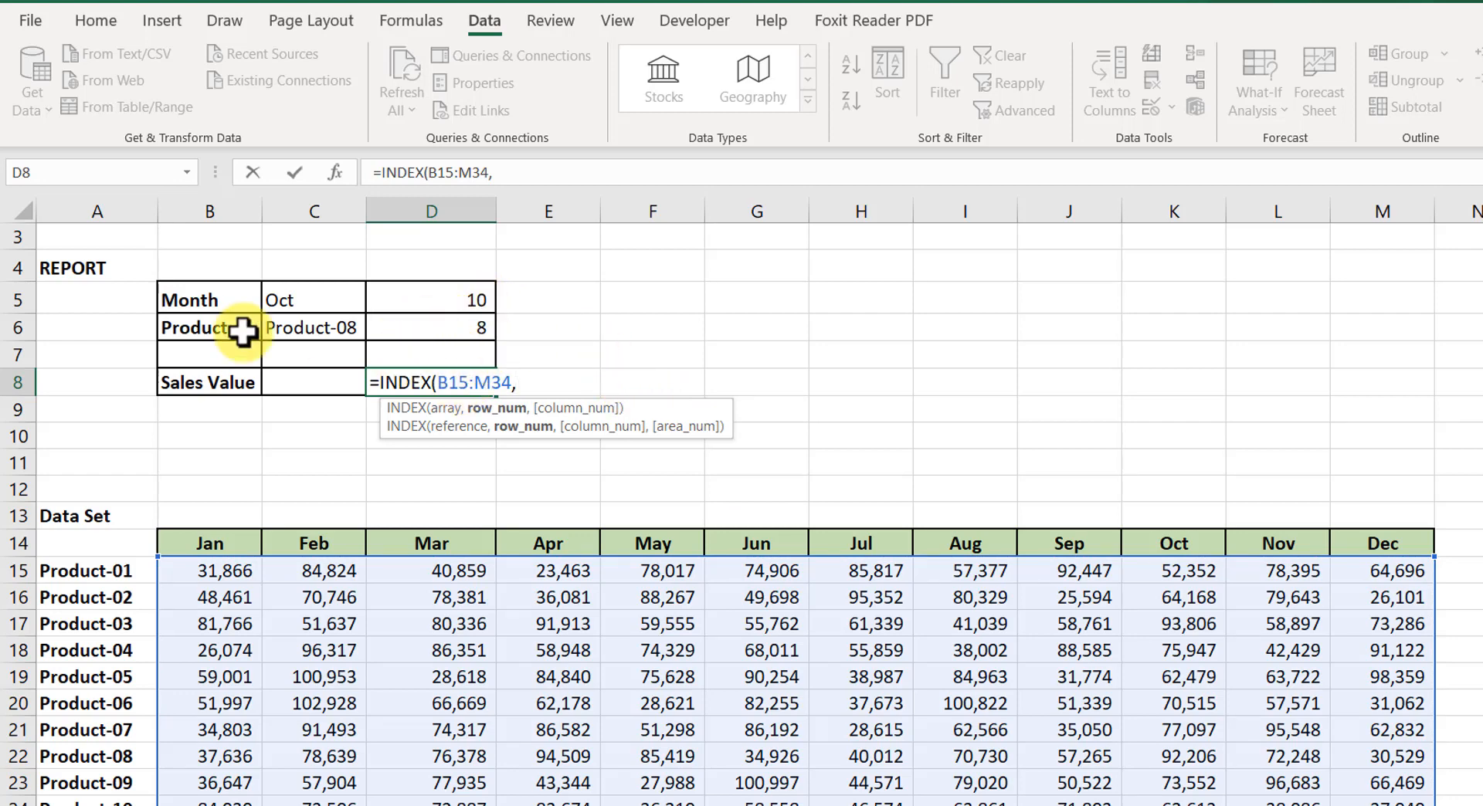
pyautogui.click(454, 330)
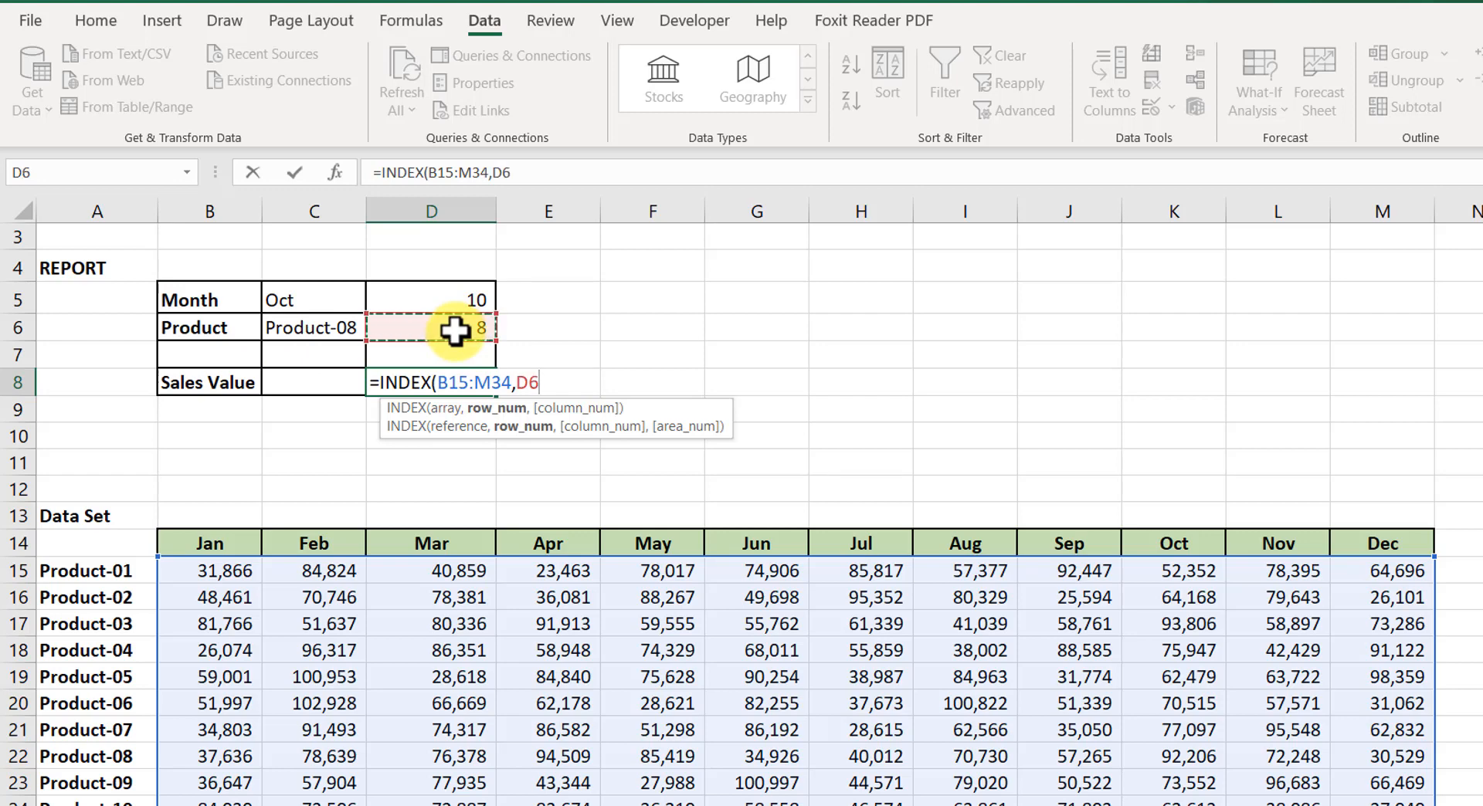
pyautogui.write(',')
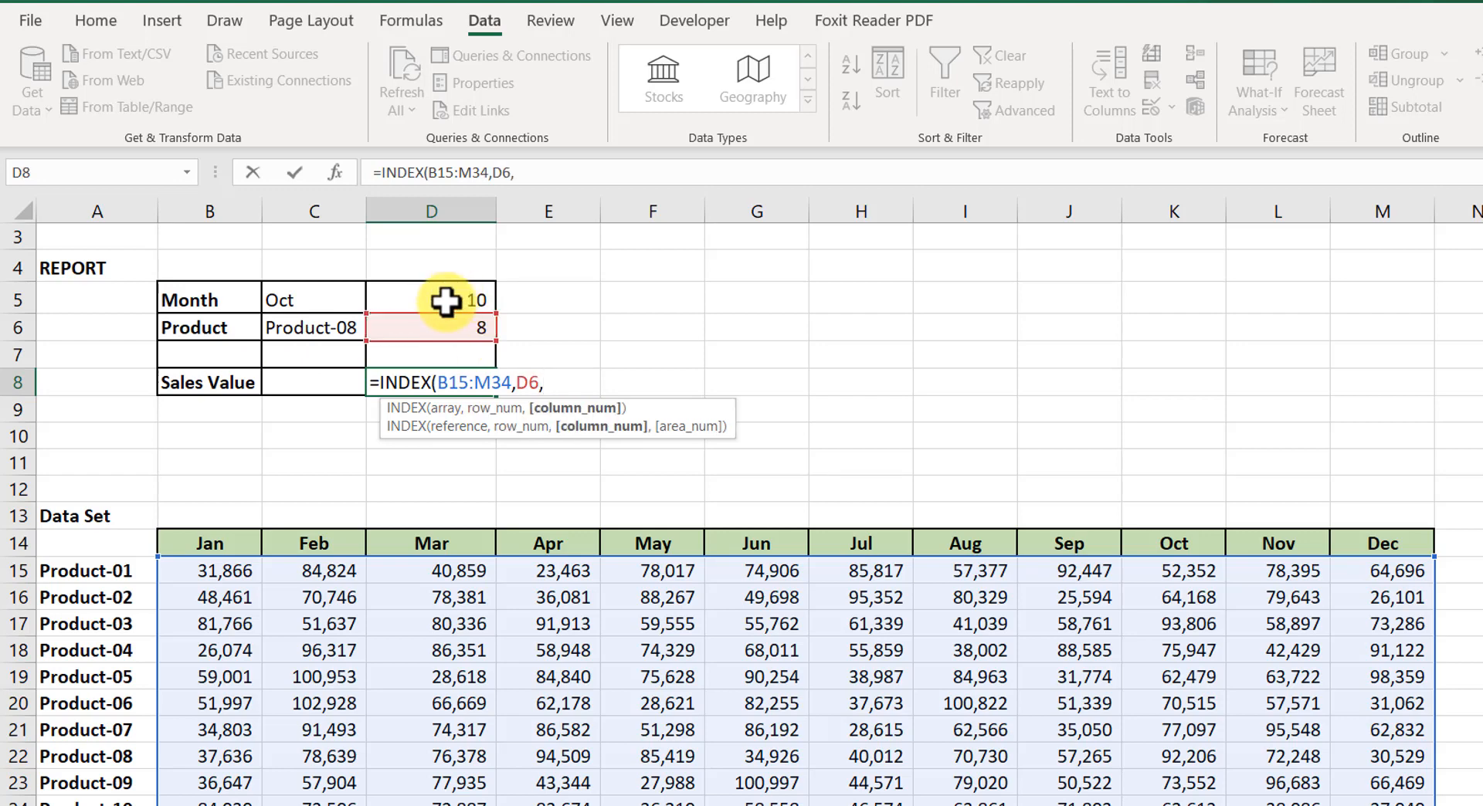
pyautogui.click(446, 301)
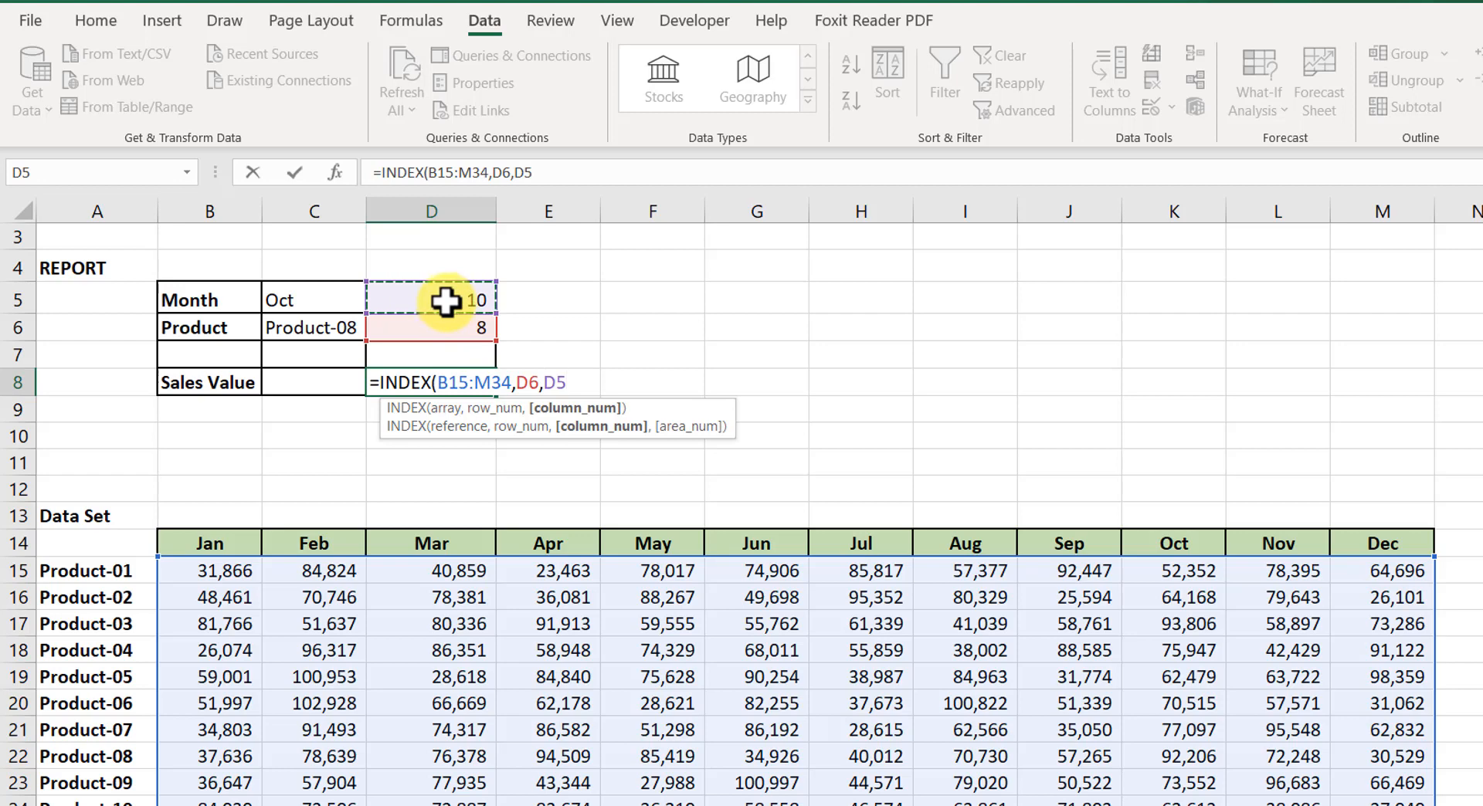
pyautogui.press('Return')
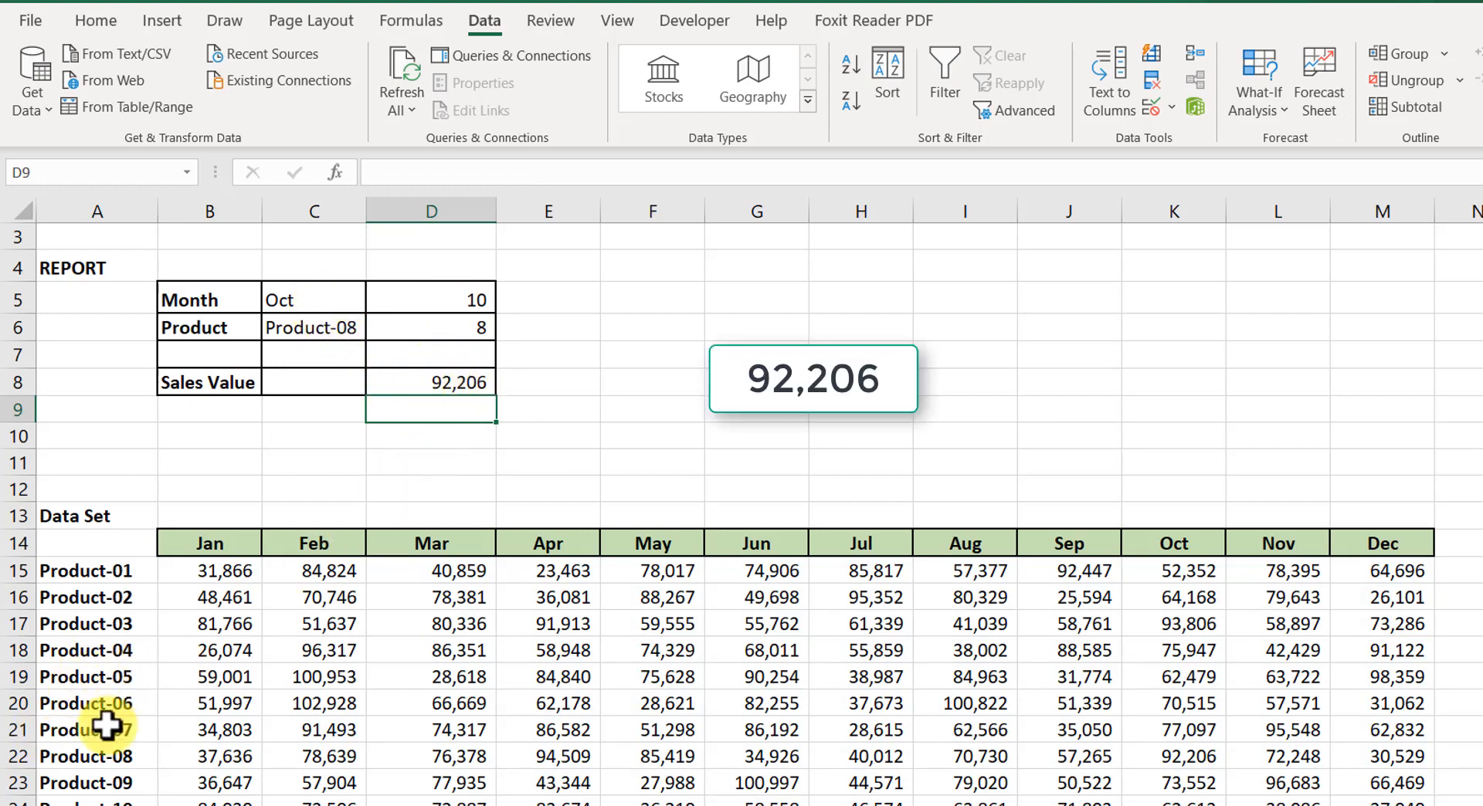
pyautogui.moveTo(117, 763); pyautogui.dragTo(1197, 758)
pyautogui.click(1197, 757)
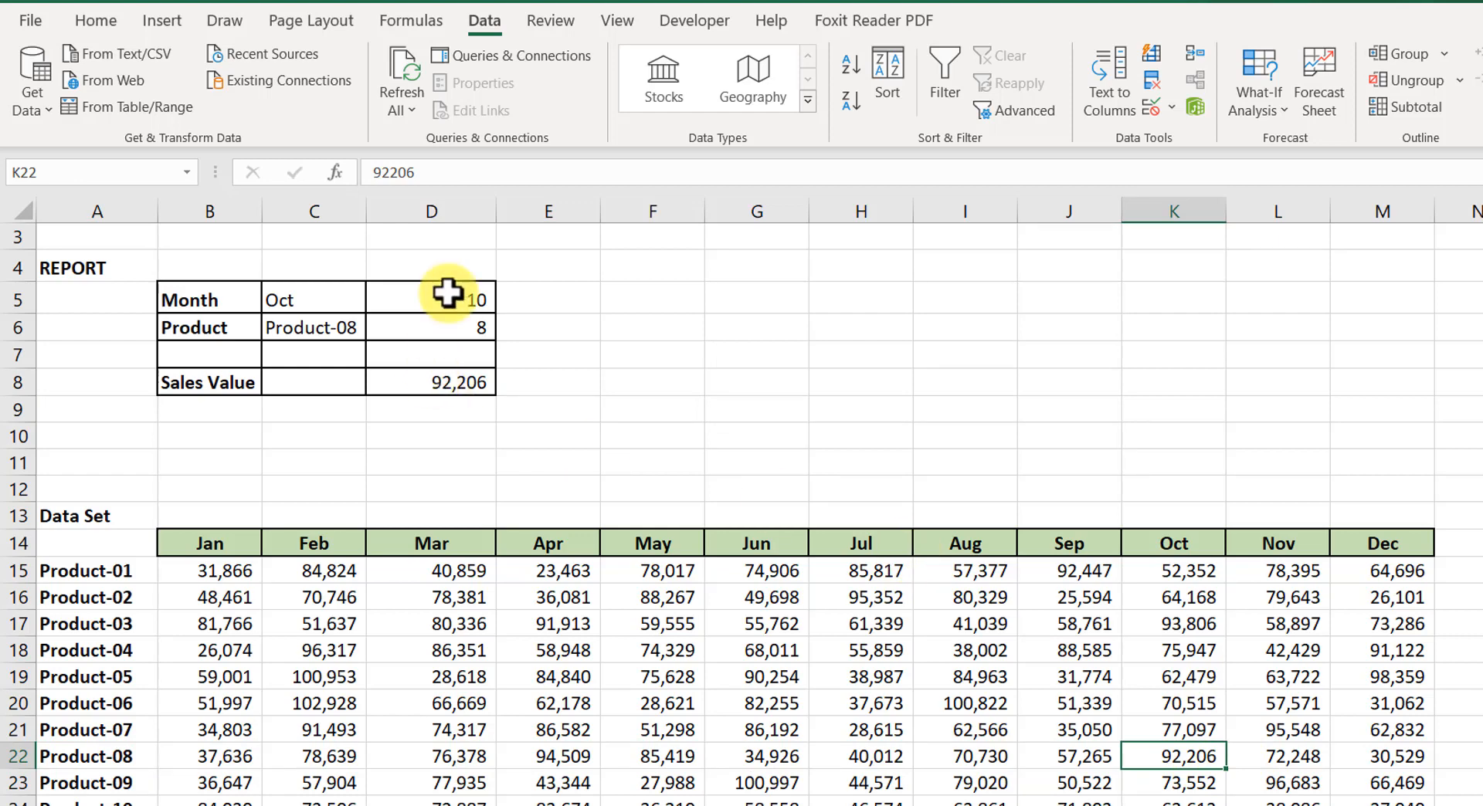
# Set the report month in cell C5 to Jun from its list to test the sales value lookup.
pyautogui.click(323, 305)
pyautogui.click(386, 304)
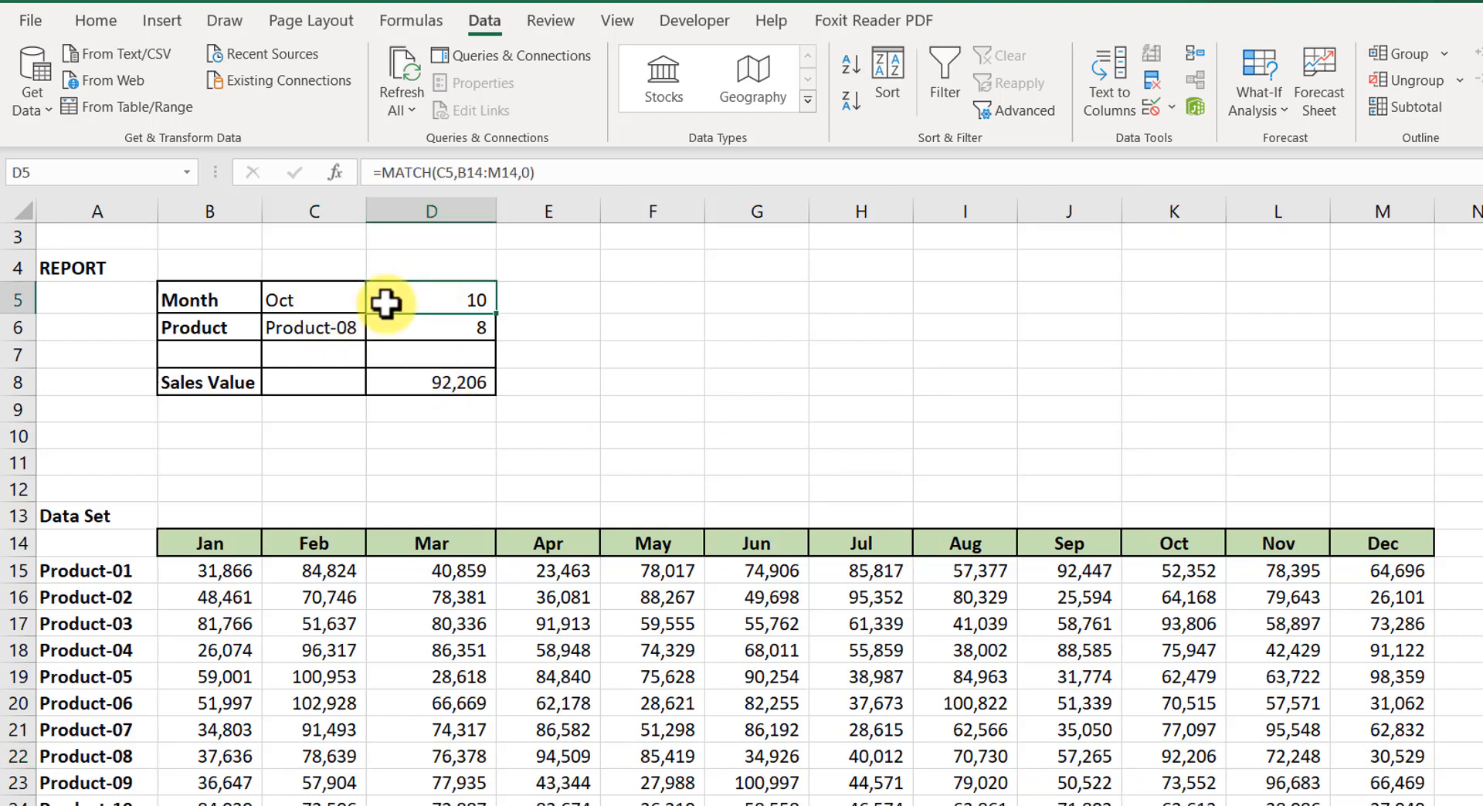
pyautogui.click(358, 303)
pyautogui.click(376, 303)
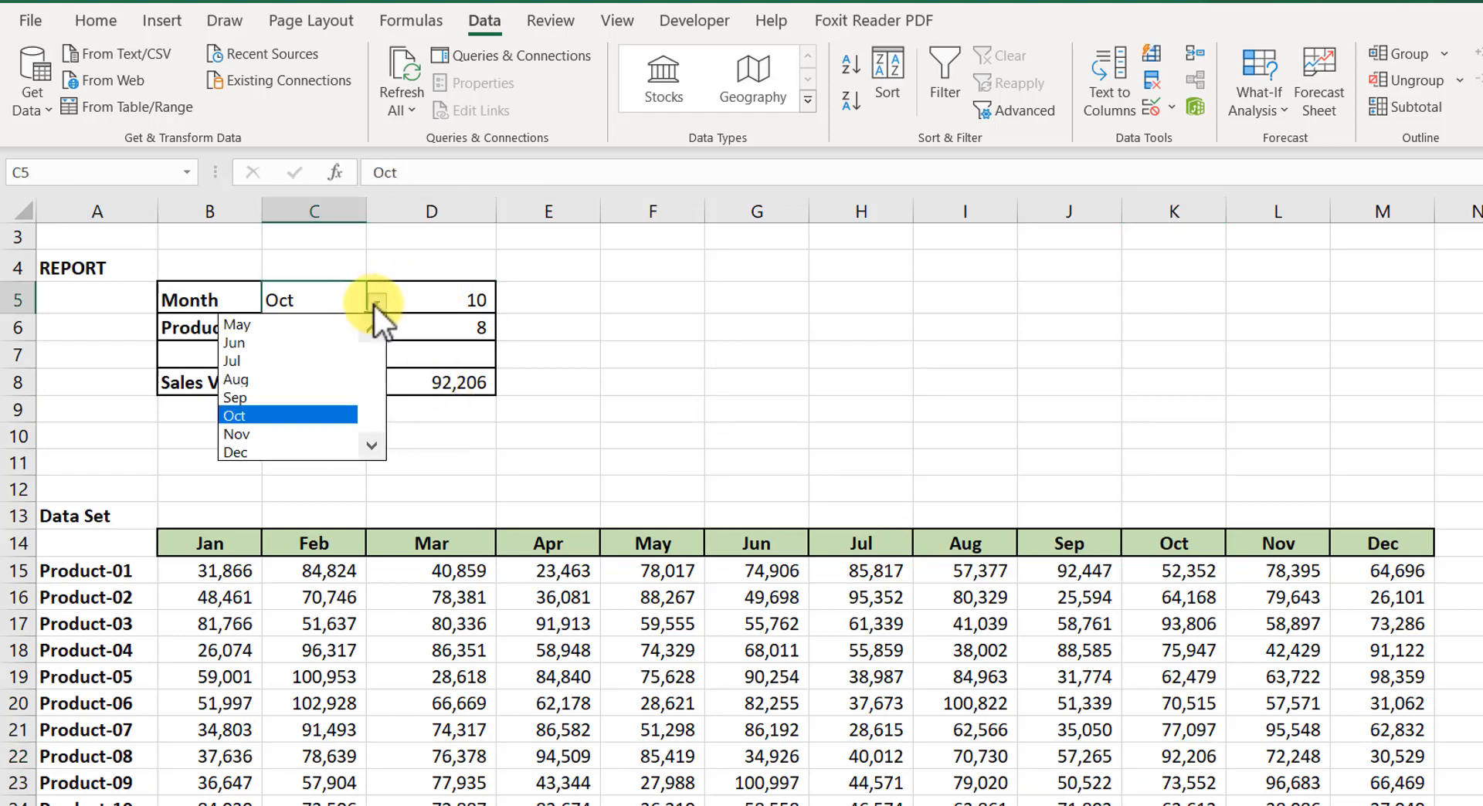
pyautogui.click(284, 343)
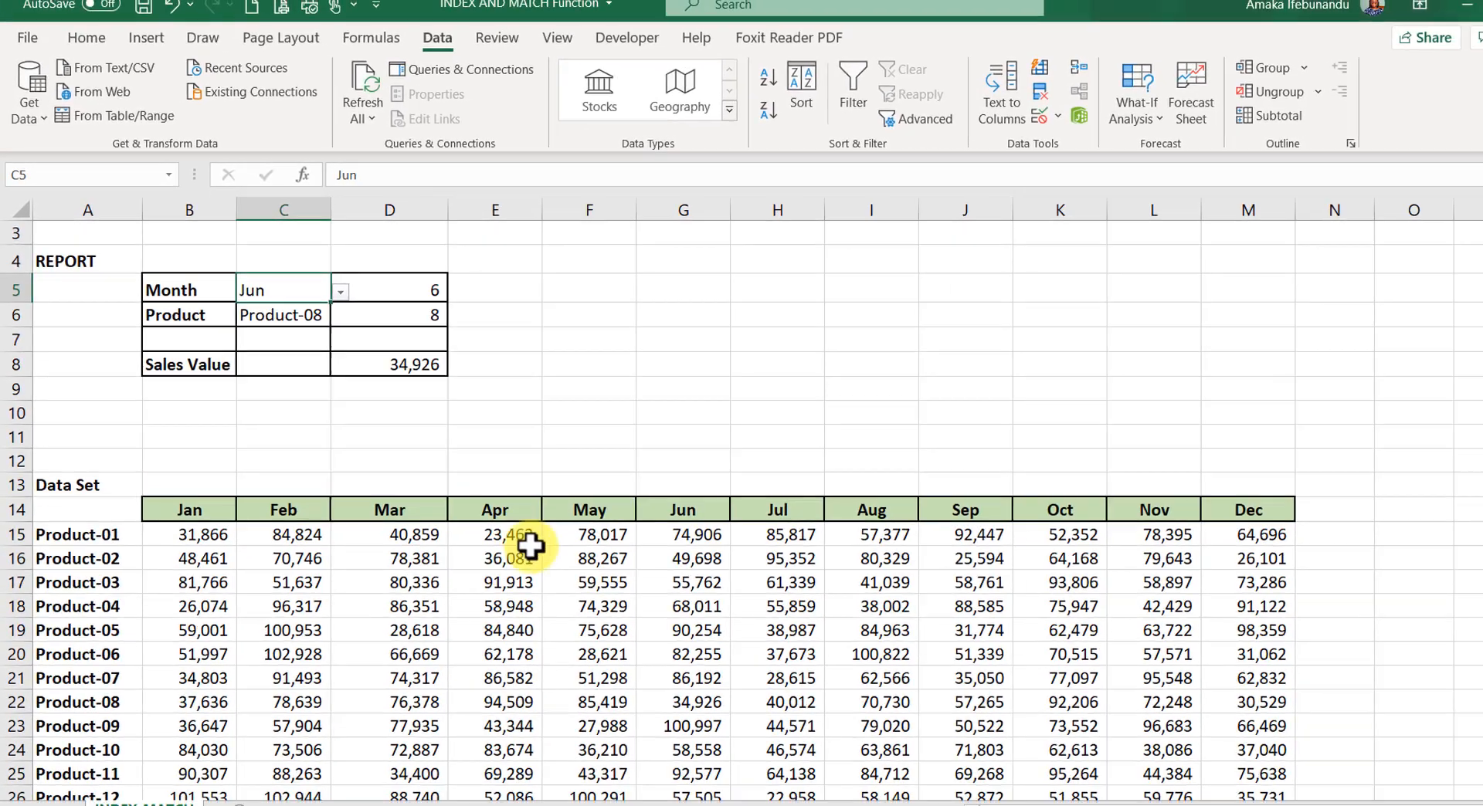
pyautogui.scroll(-7, 661, 679)
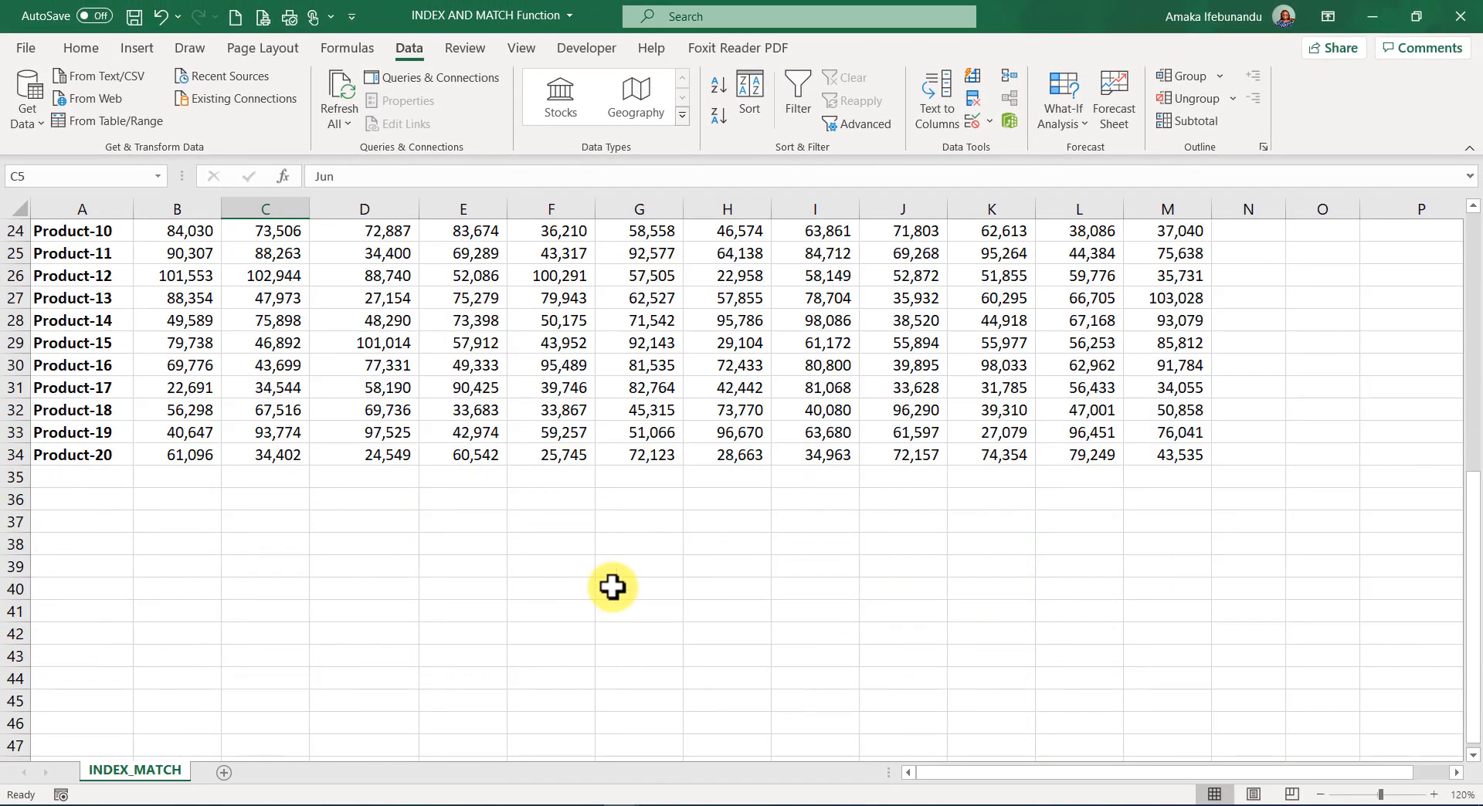
pyautogui.scroll(8, 613, 588)
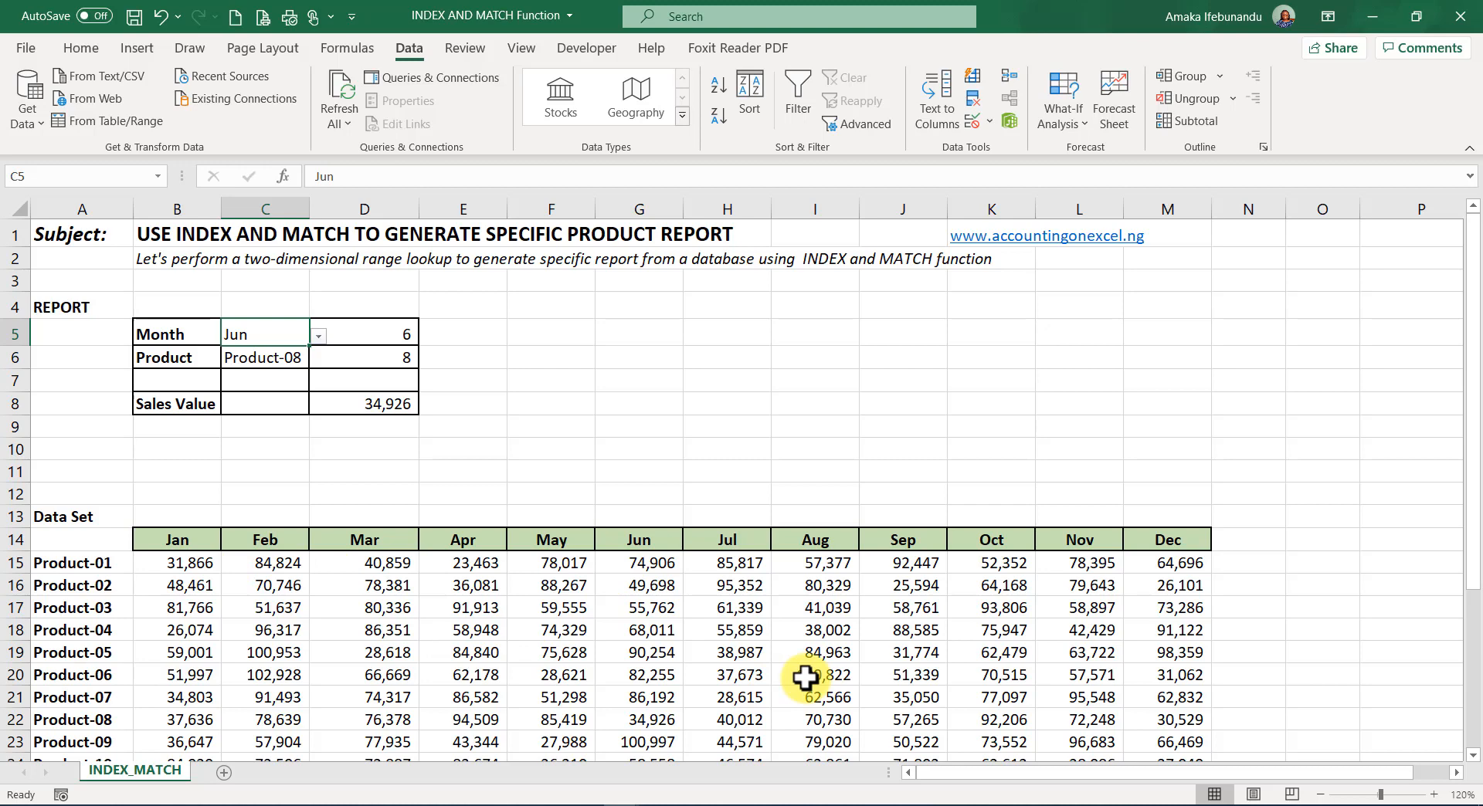